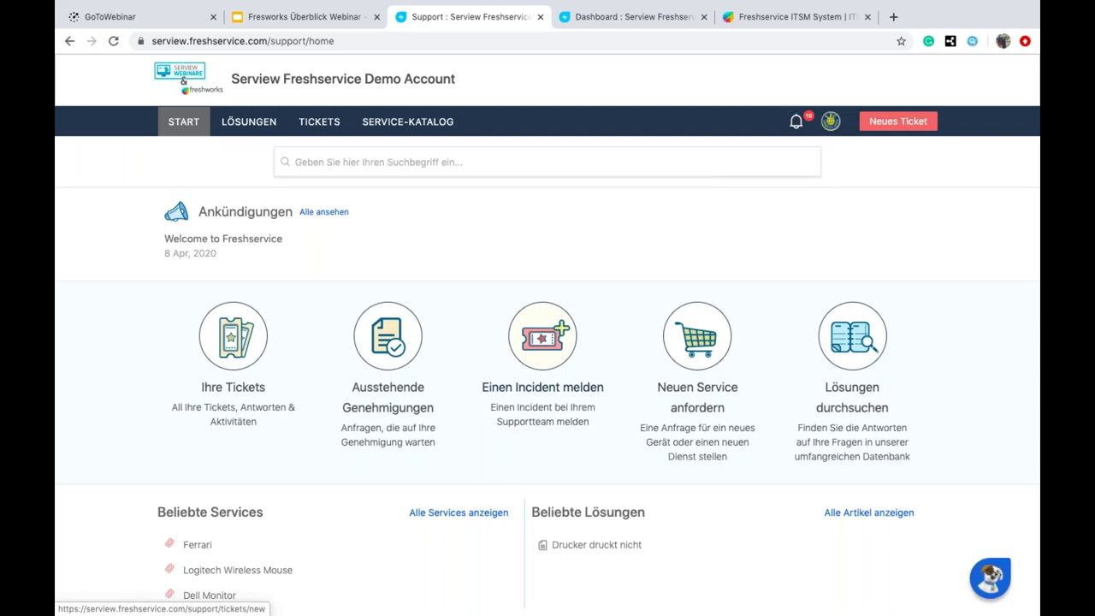
# Step: Start reporting a new incident with the requester's e-mail and the subject Drucker, and begin the description
pyautogui.click(549, 368)
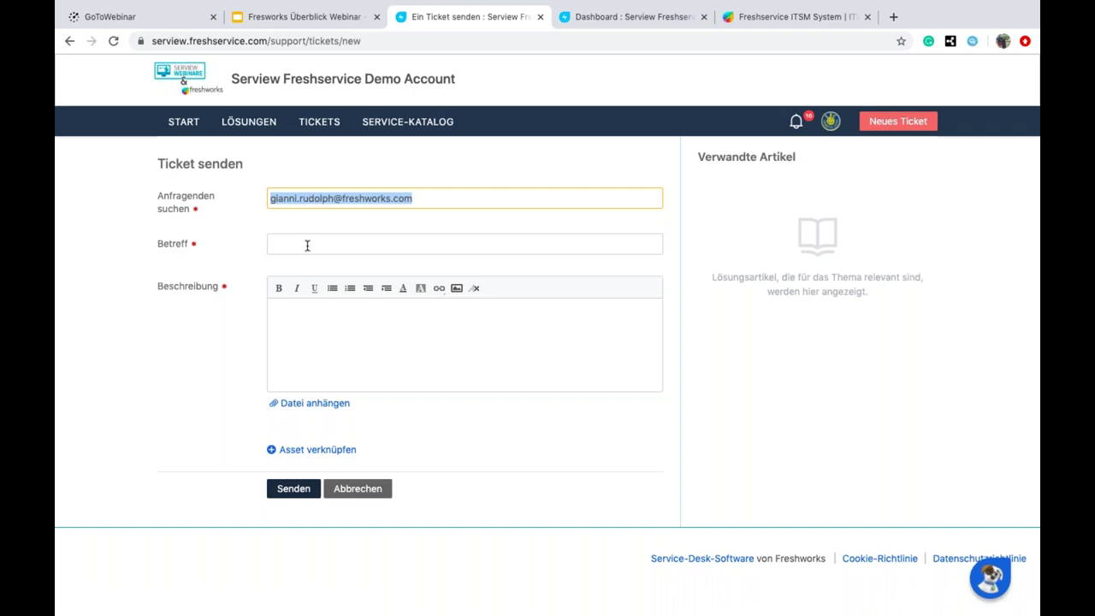
pyautogui.write('DR')
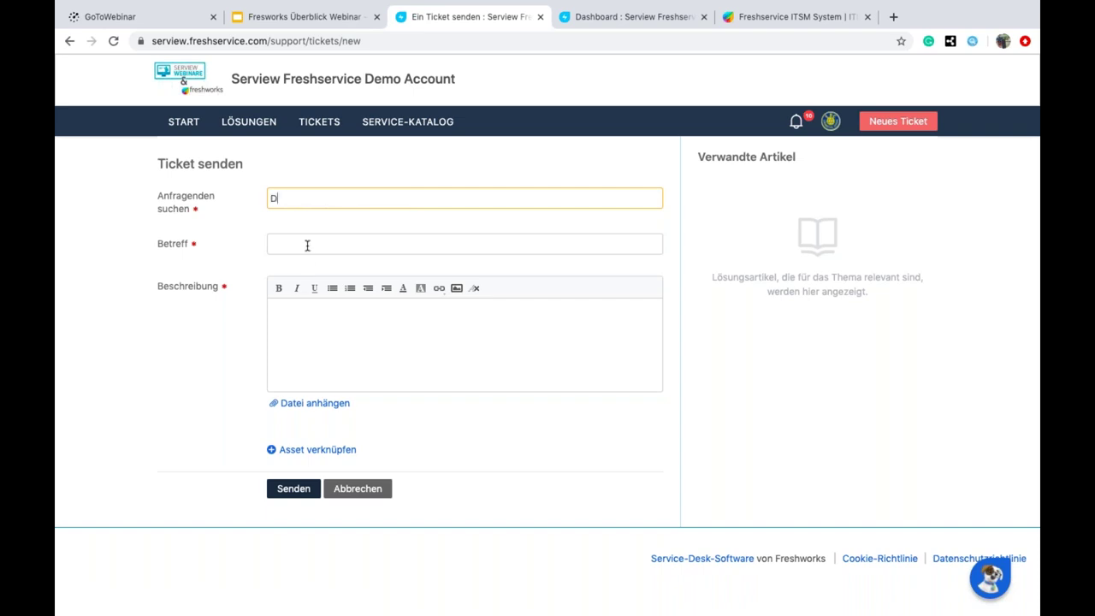
pyautogui.press('BackSpace')
pyautogui.press('BackSpace')
pyautogui.write('g')
pyautogui.click(347, 228)
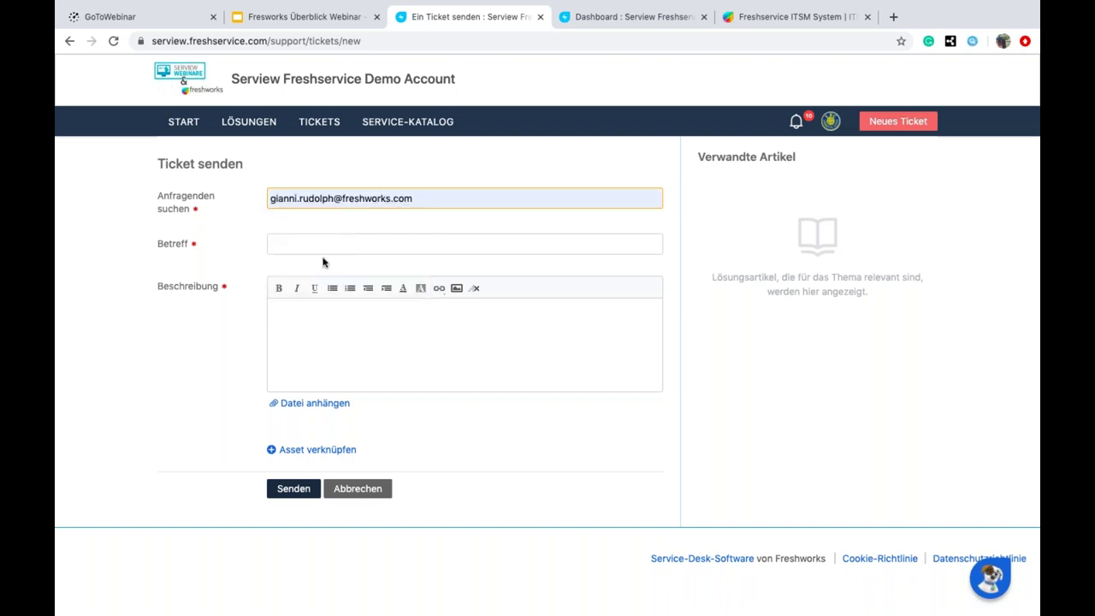
pyautogui.click(324, 250)
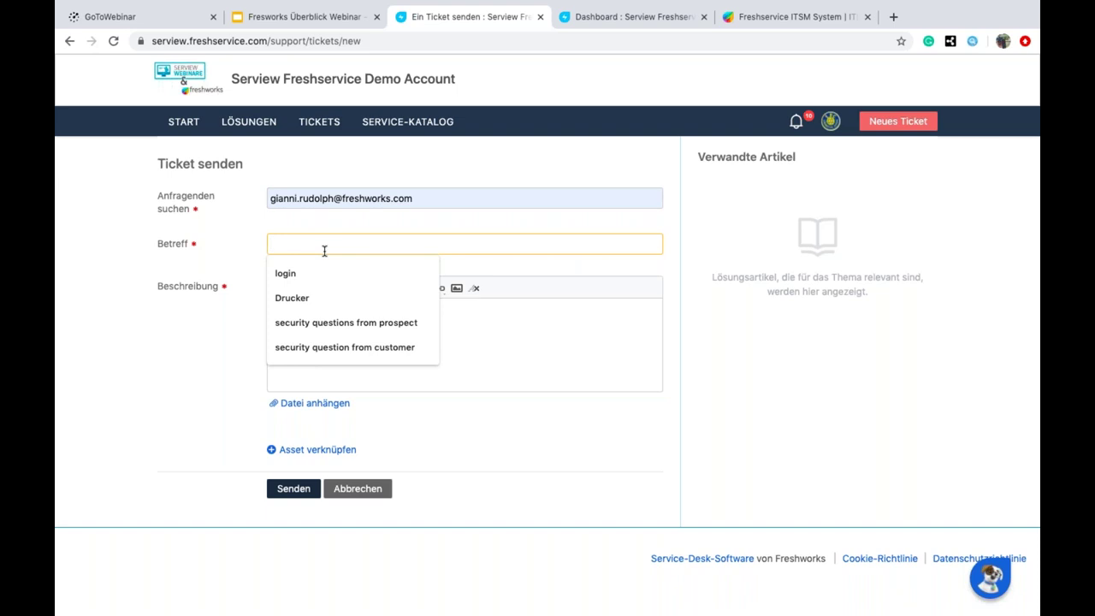
pyautogui.click(299, 297)
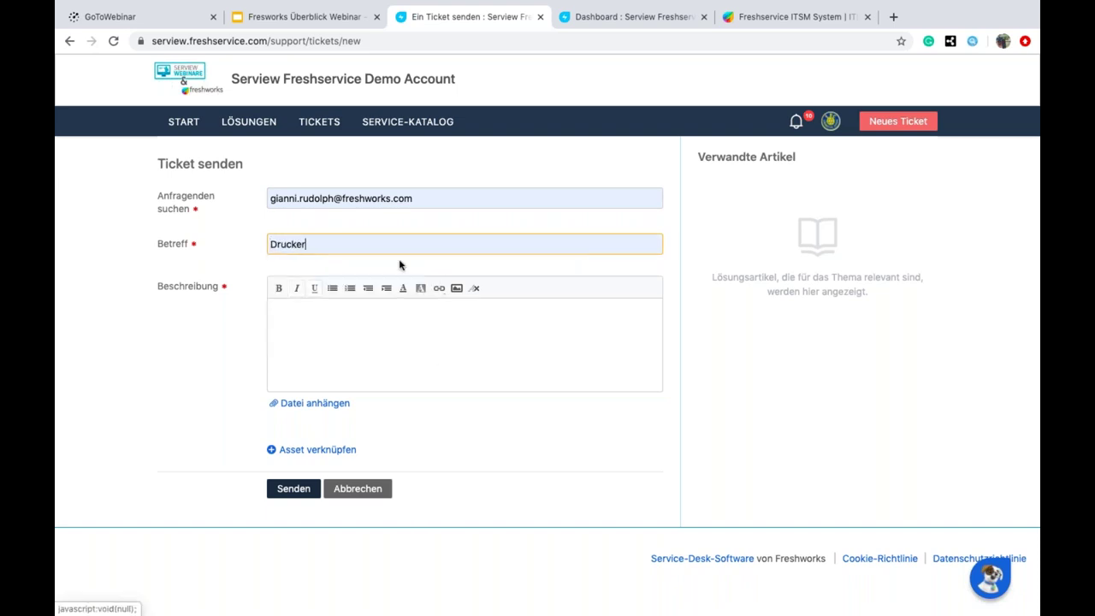
pyautogui.click(341, 305)
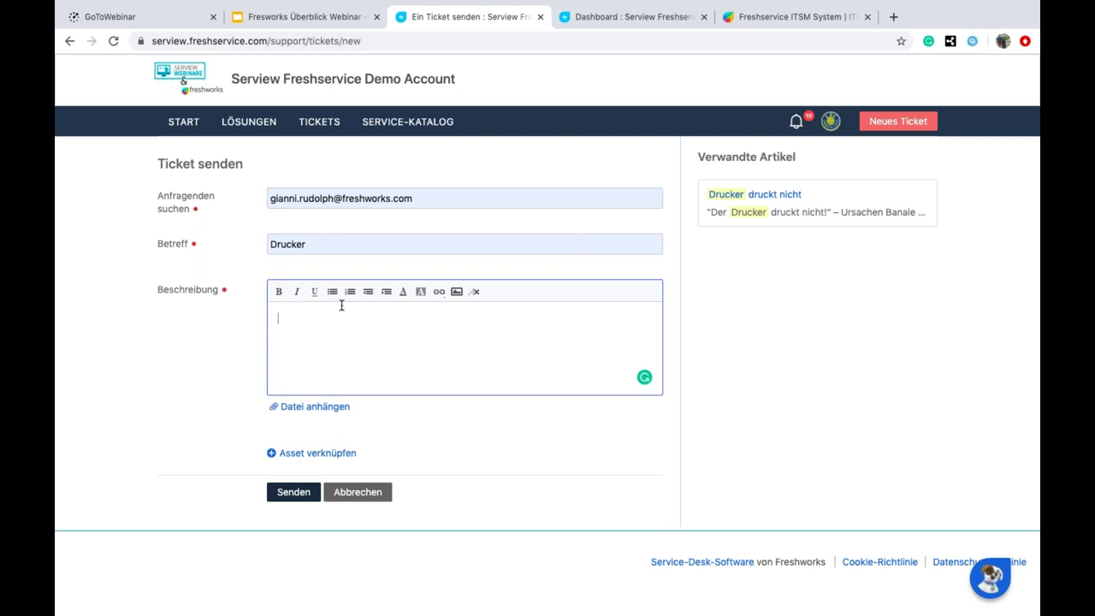
# Step: Open the related solution article "Drucker druckt nicht" and read through it to the feedback question at the end
pyautogui.click(756, 197)
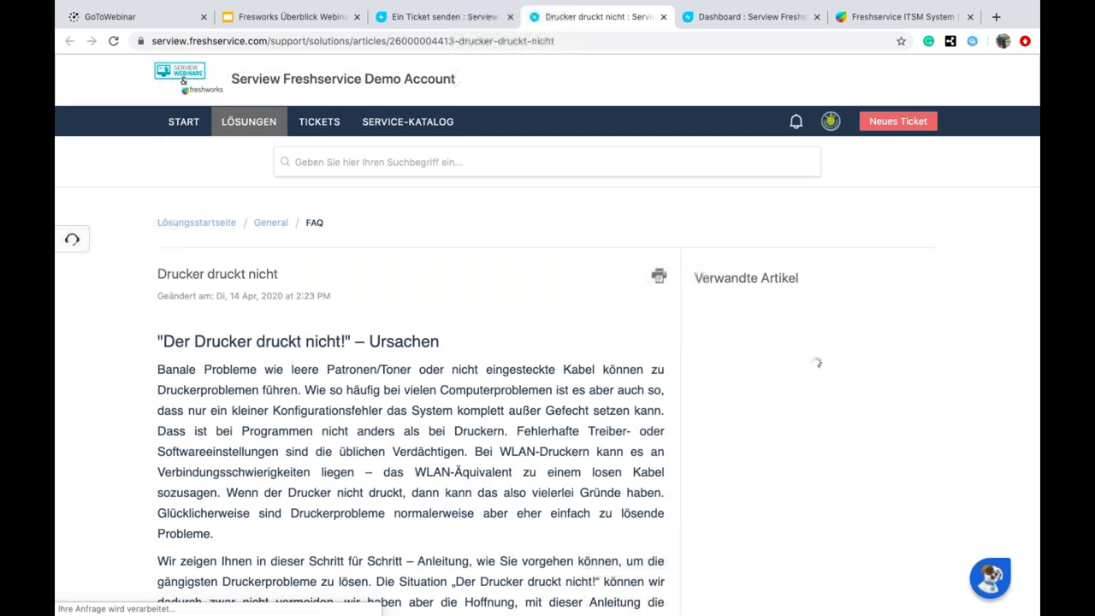
pyautogui.scroll(-3, 658, 362)
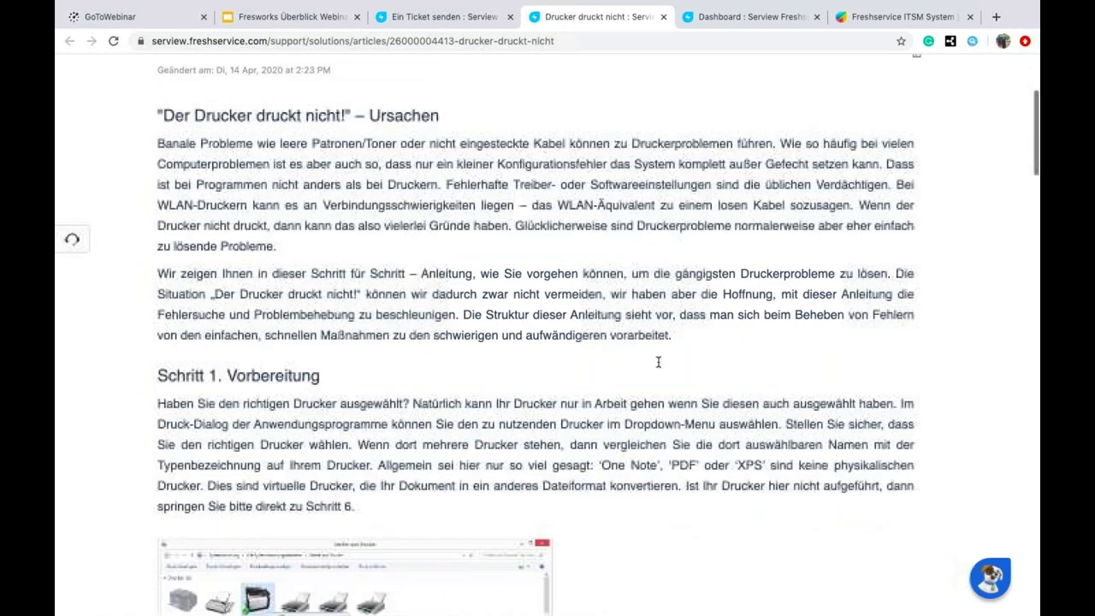
pyautogui.scroll(-5, 658, 362)
pyautogui.scroll(1, 658, 362)
pyautogui.scroll(-7, 655, 368)
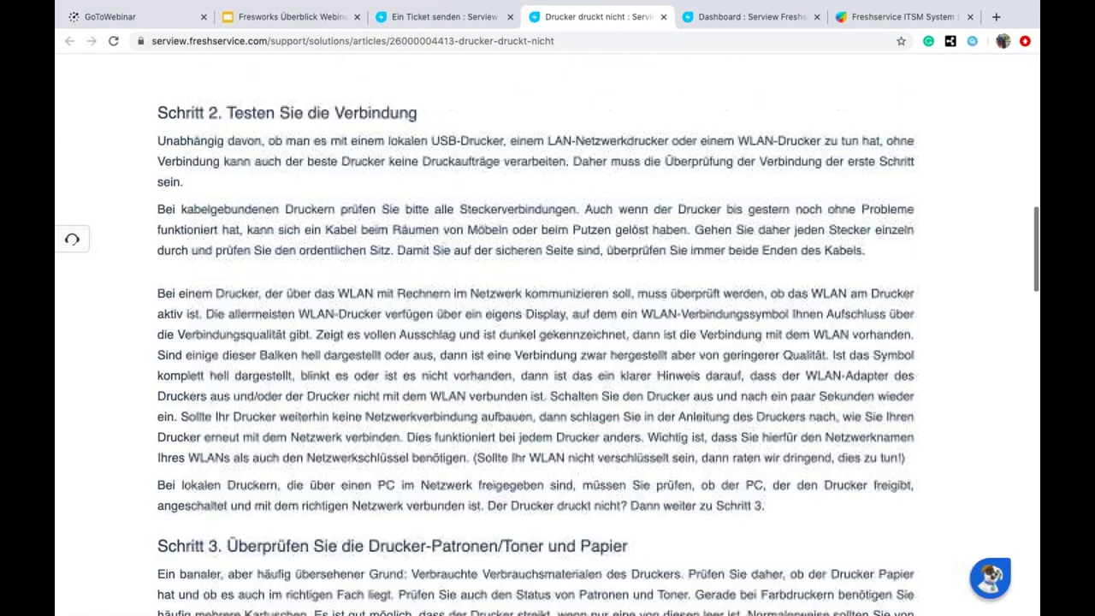
pyautogui.scroll(-15, 647, 377)
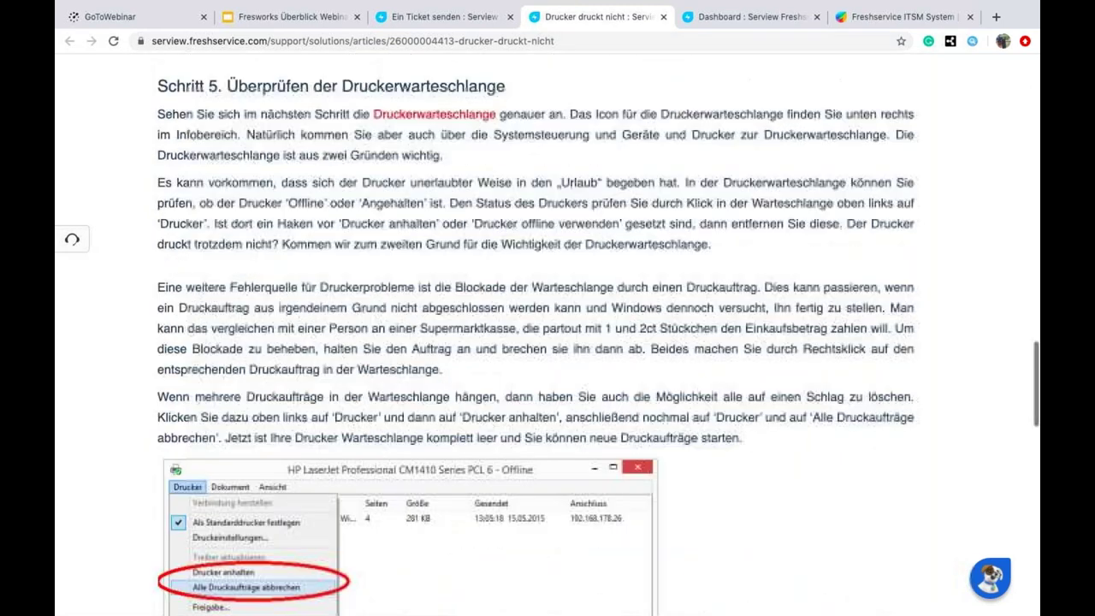
pyautogui.scroll(-2, 650, 374)
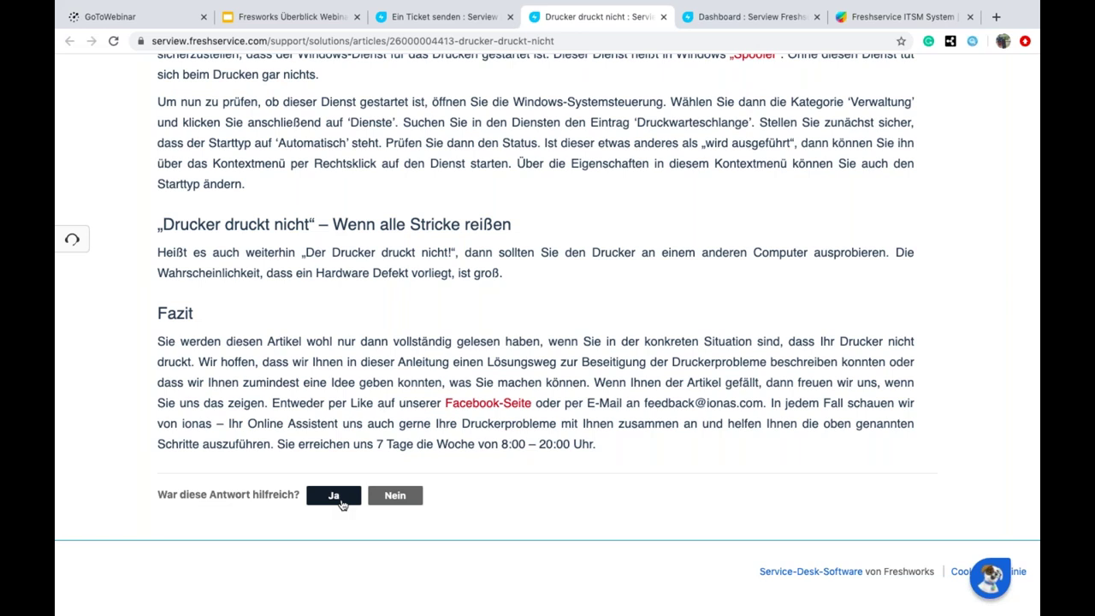
# Step: Rate the printer article as not helpful, view the feedback form and close the article
pyautogui.click(389, 501)
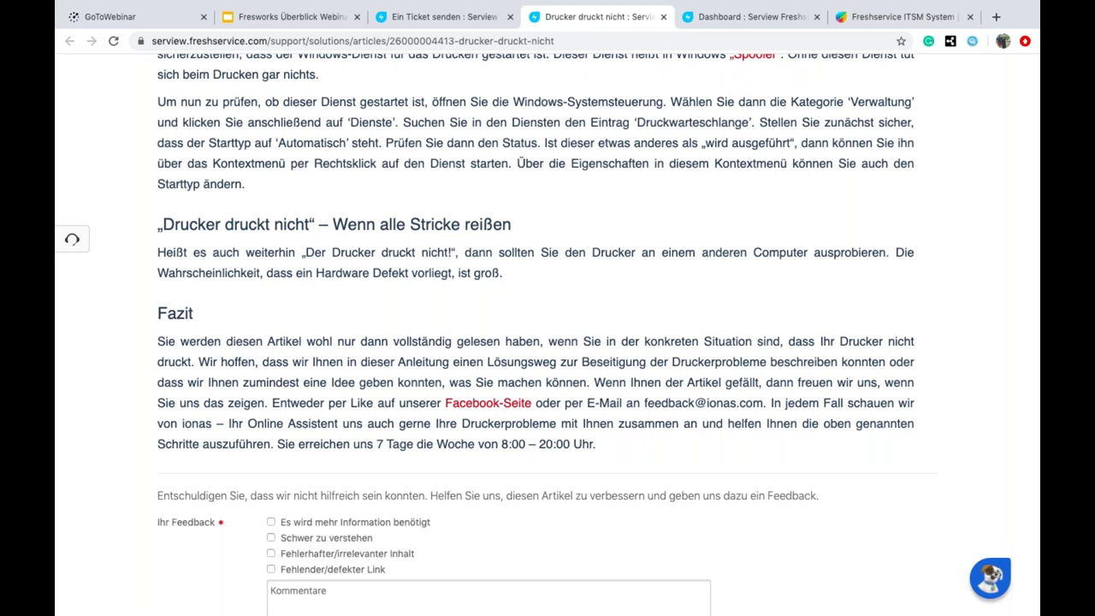
pyautogui.scroll(-2, 548, 325)
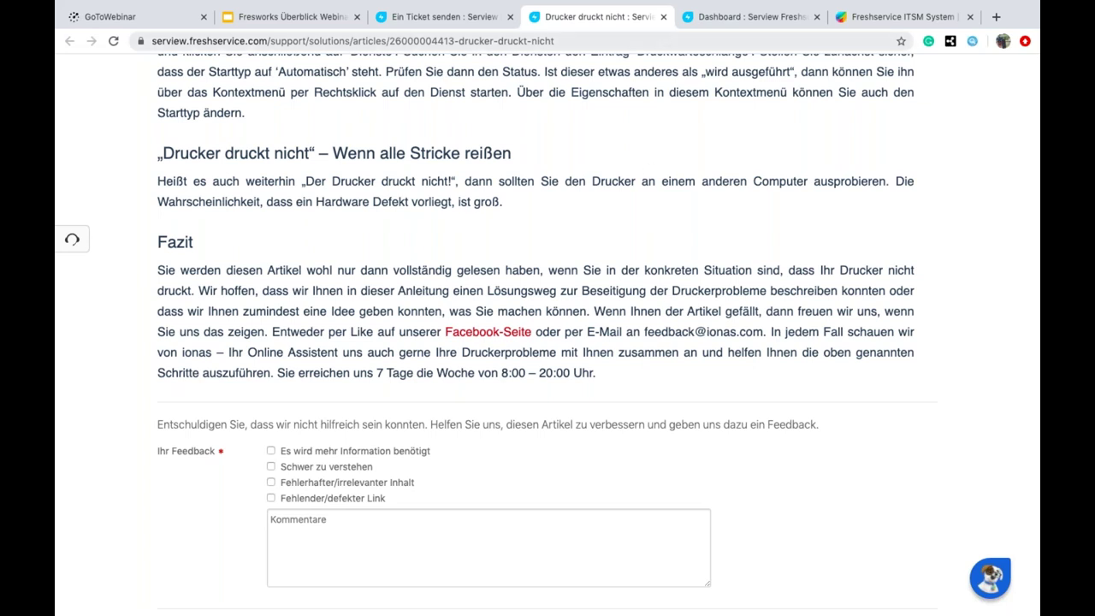
pyautogui.click(664, 16)
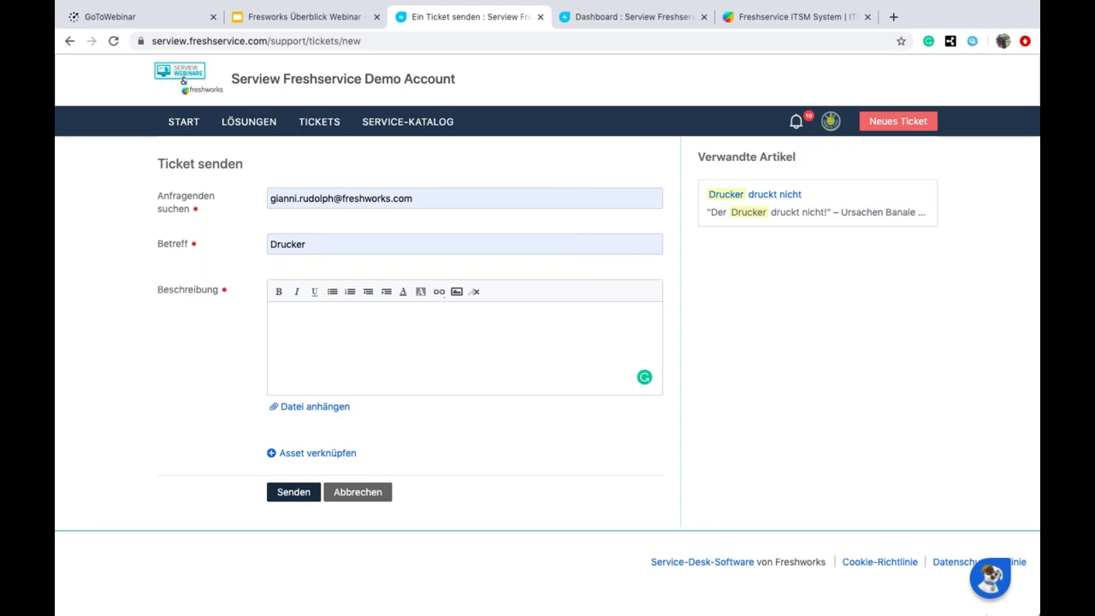
# Step: Request the Ferrari from the service catalog through the Freddy support bot, for yourself and in the colour Rot, and open the created ticket
pyautogui.click(988, 585)
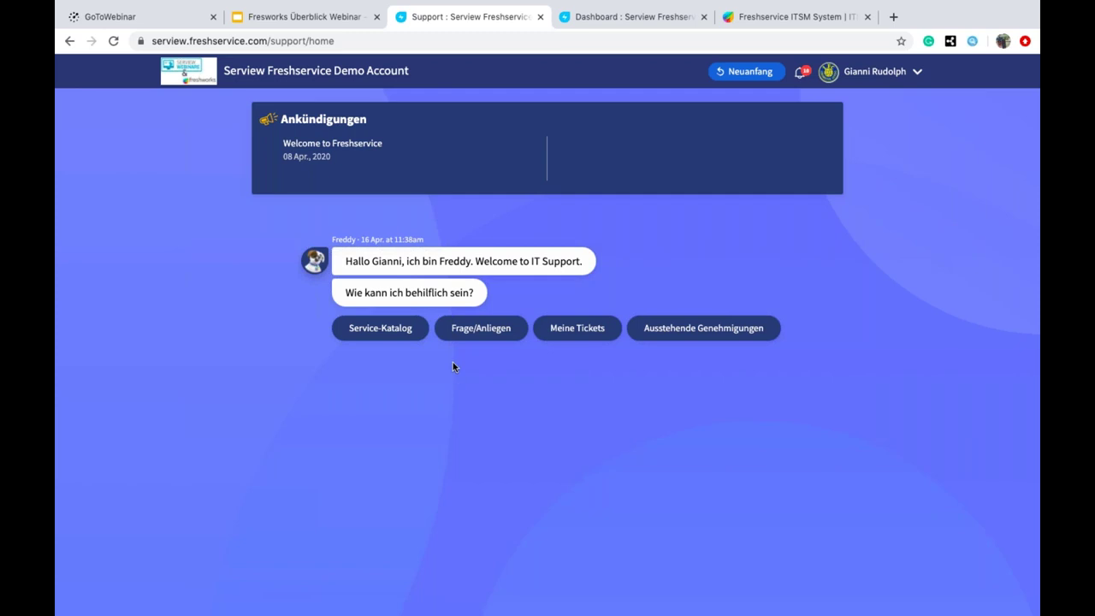
pyautogui.click(369, 329)
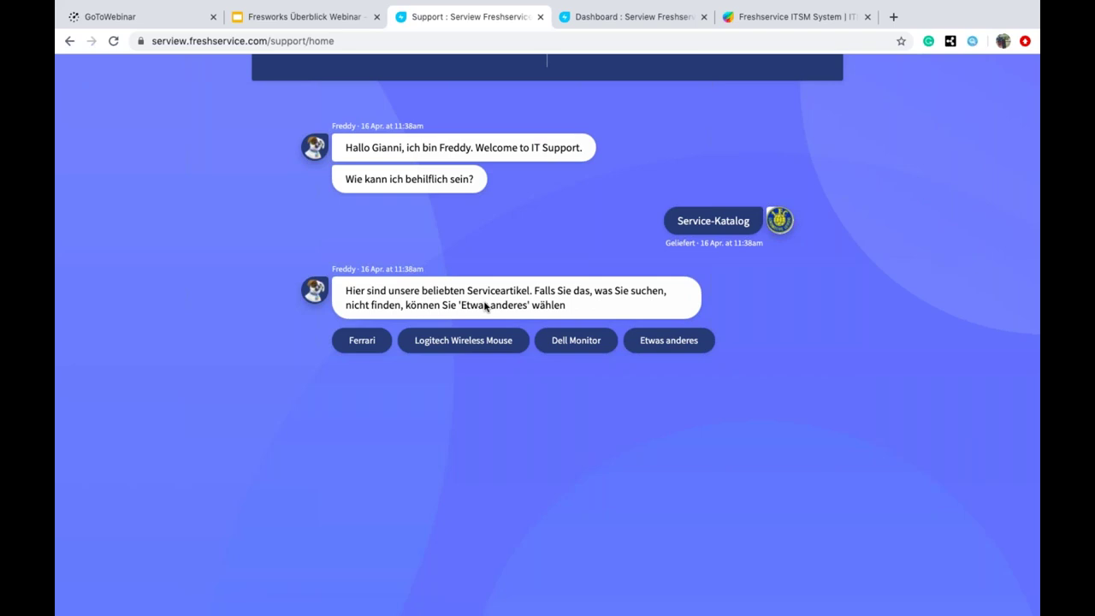
pyautogui.click(362, 341)
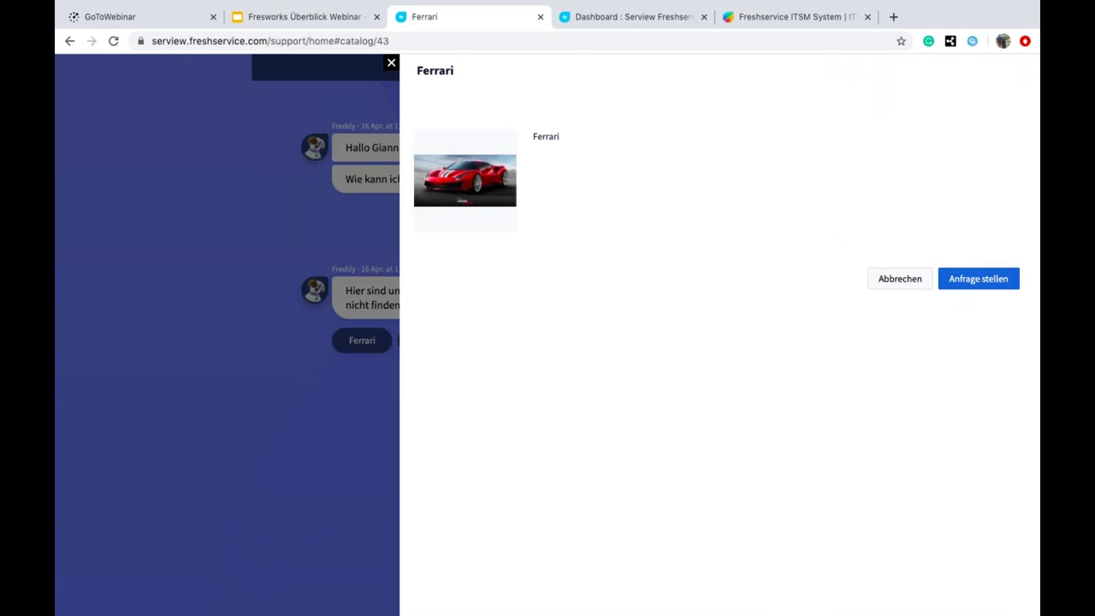
pyautogui.click(980, 285)
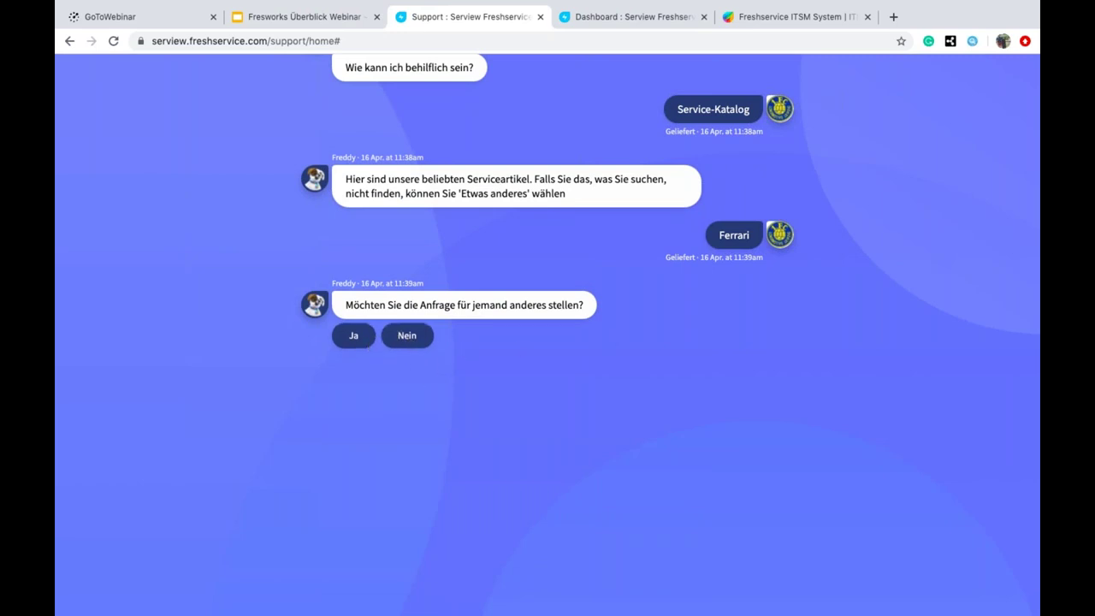
pyautogui.click(408, 340)
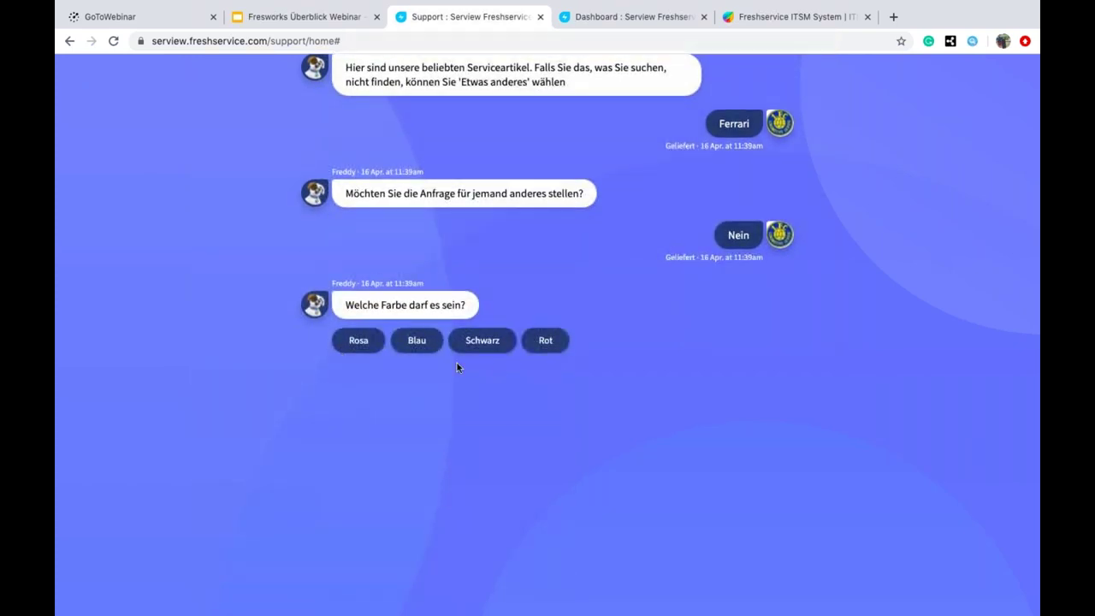
pyautogui.click(557, 348)
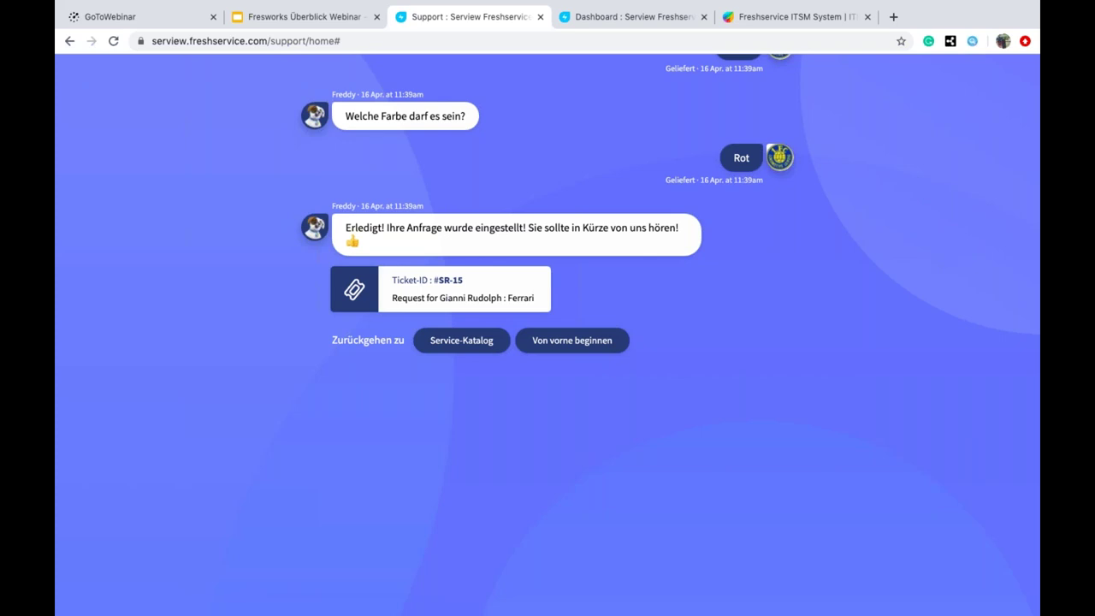
pyautogui.click(417, 280)
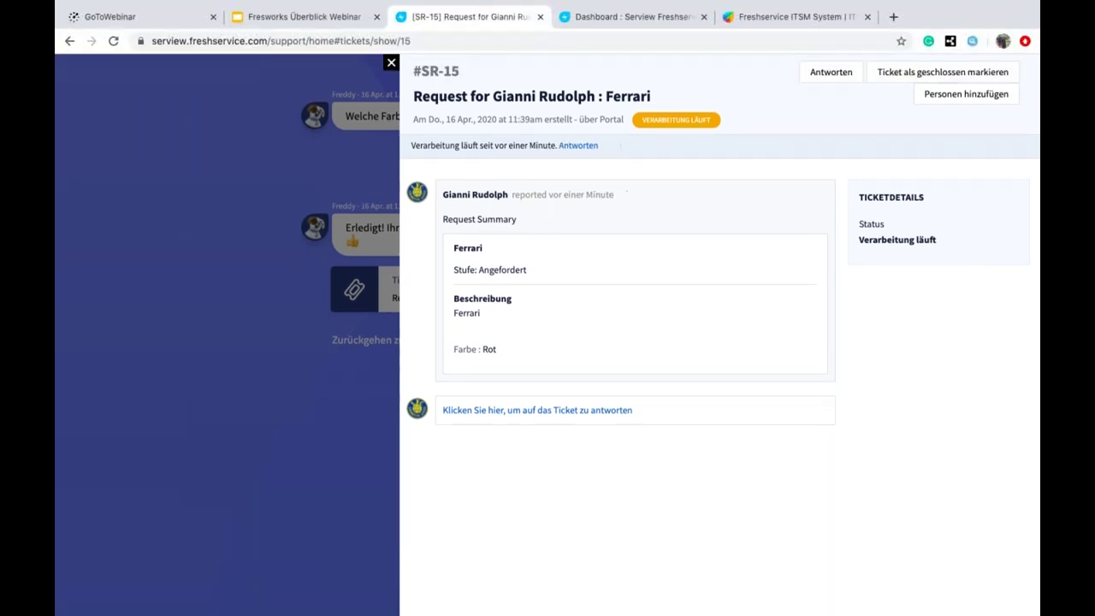
# Step: Switch to the helpdesk dashboard and open the Formularfelder settings in the administration area
pyautogui.click(588, 23)
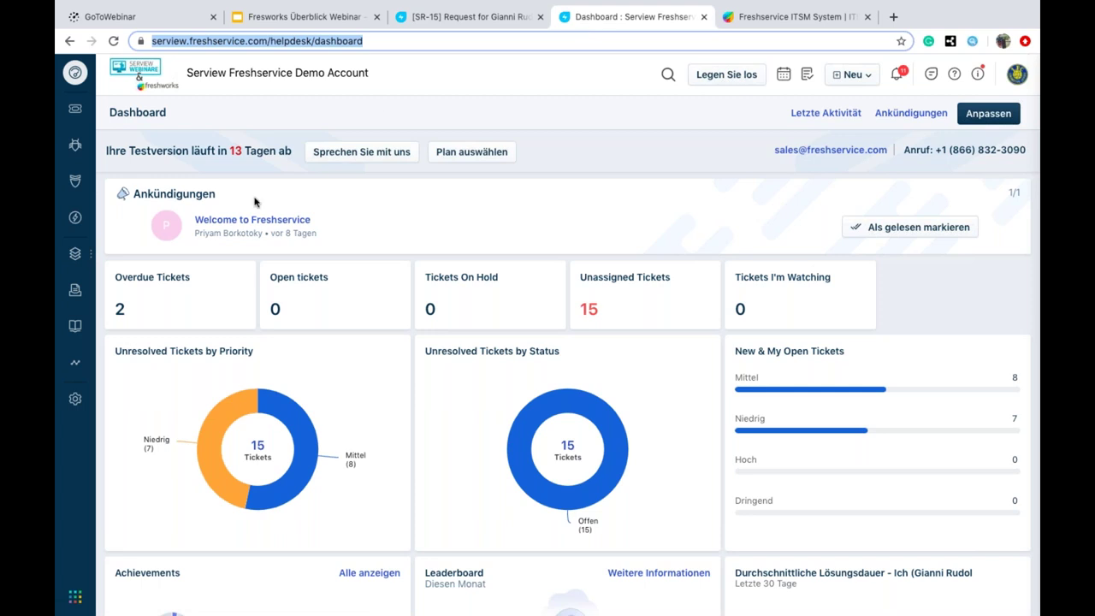
pyautogui.click(74, 400)
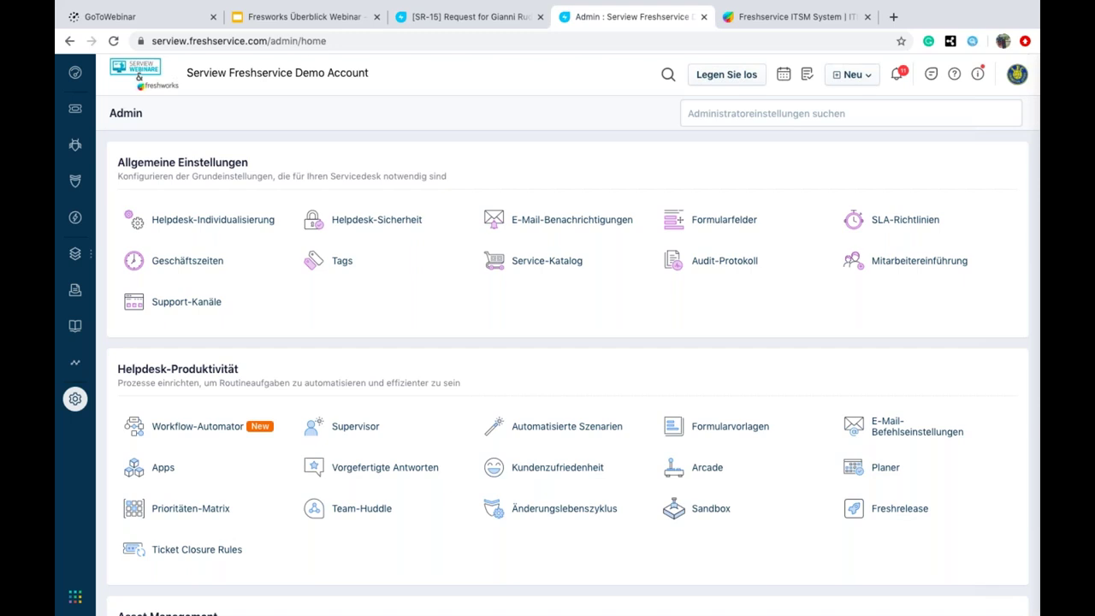
pyautogui.click(719, 224)
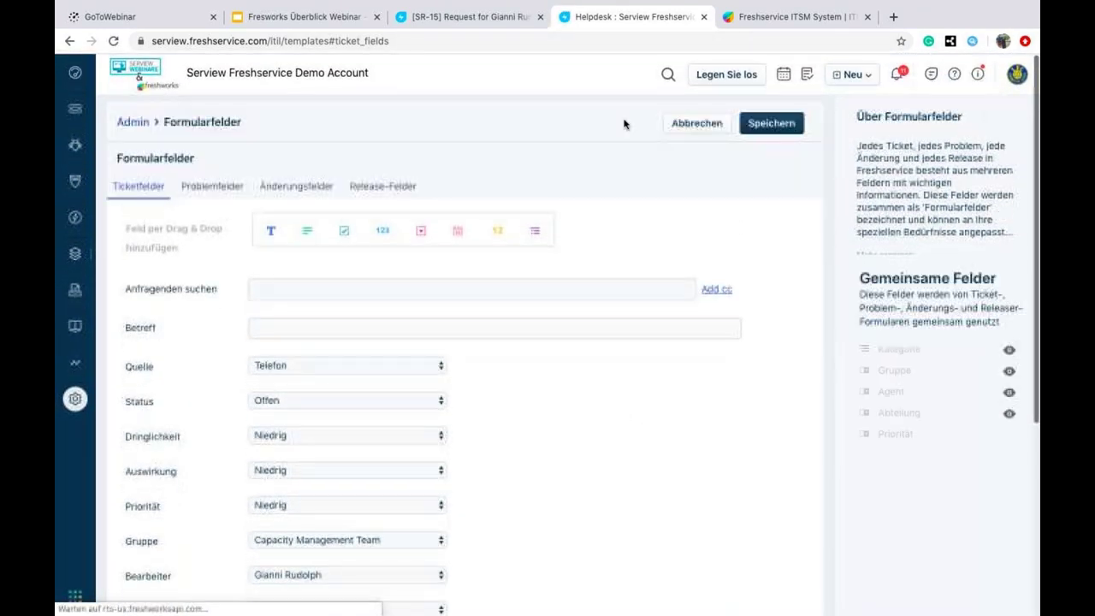
# Step: Add a single-line text field after Kategorie in the ticket form and name it TEST for agents and requesters
pyautogui.click(270, 235)
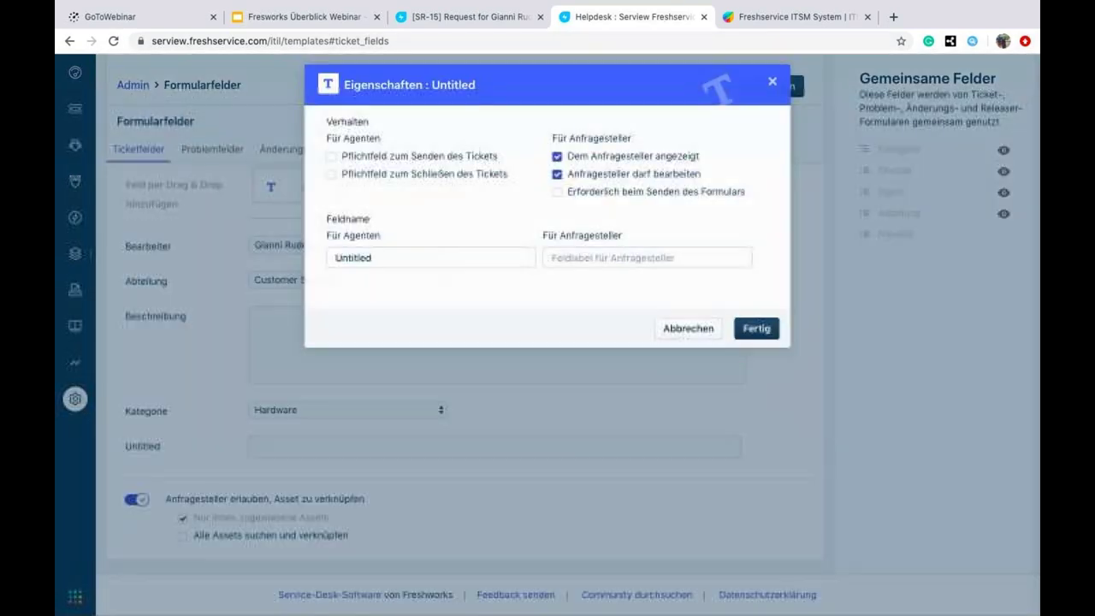
pyautogui.click(411, 254)
pyautogui.press('BackSpace')
pyautogui.press('BackSpace')
pyautogui.press('BackSpace')
pyautogui.press('BackSpace')
pyautogui.press('BackSpace')
pyautogui.press('BackSpace')
pyautogui.press('BackSpace')
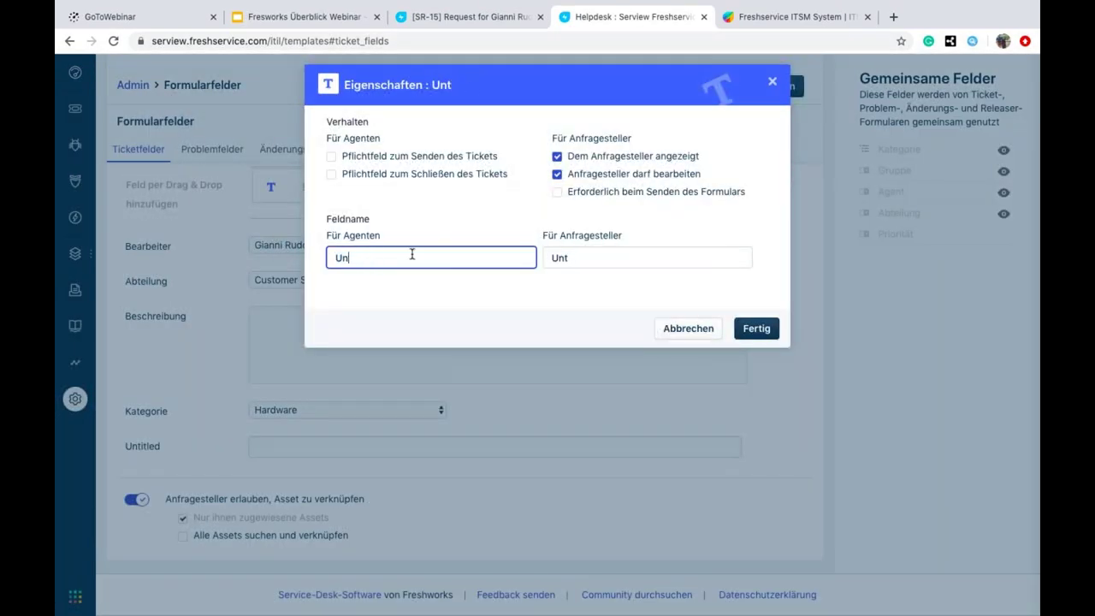
pyautogui.press('BackSpace')
pyautogui.write('TEST')
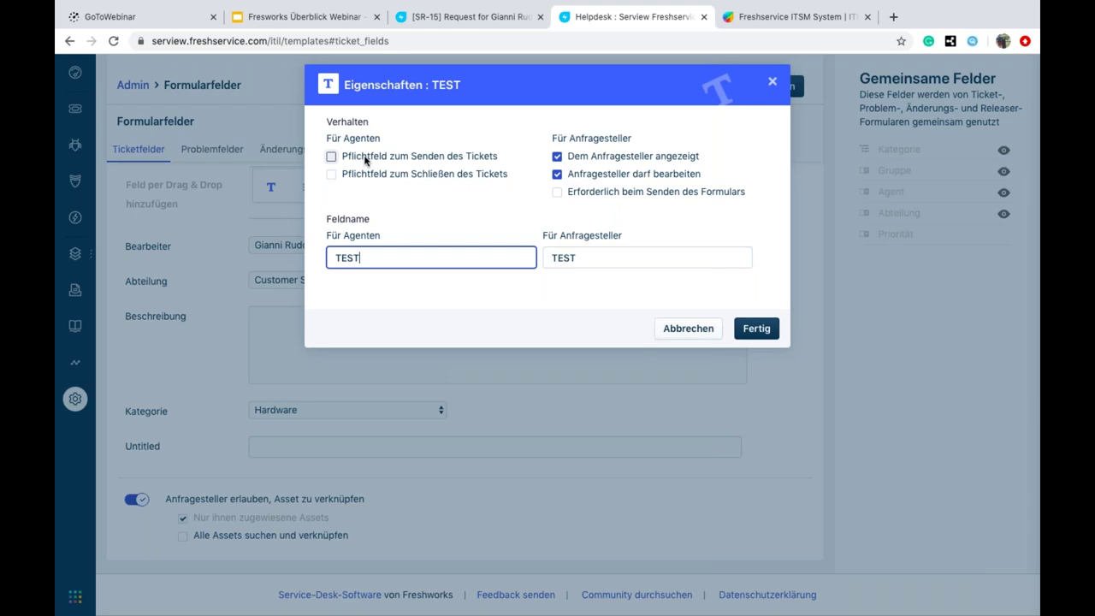
pyautogui.click(749, 329)
# Step: Move the TEST field between Gruppe and Bearbeiter in the ticket form and review the form
pyautogui.scroll(2, 570, 405)
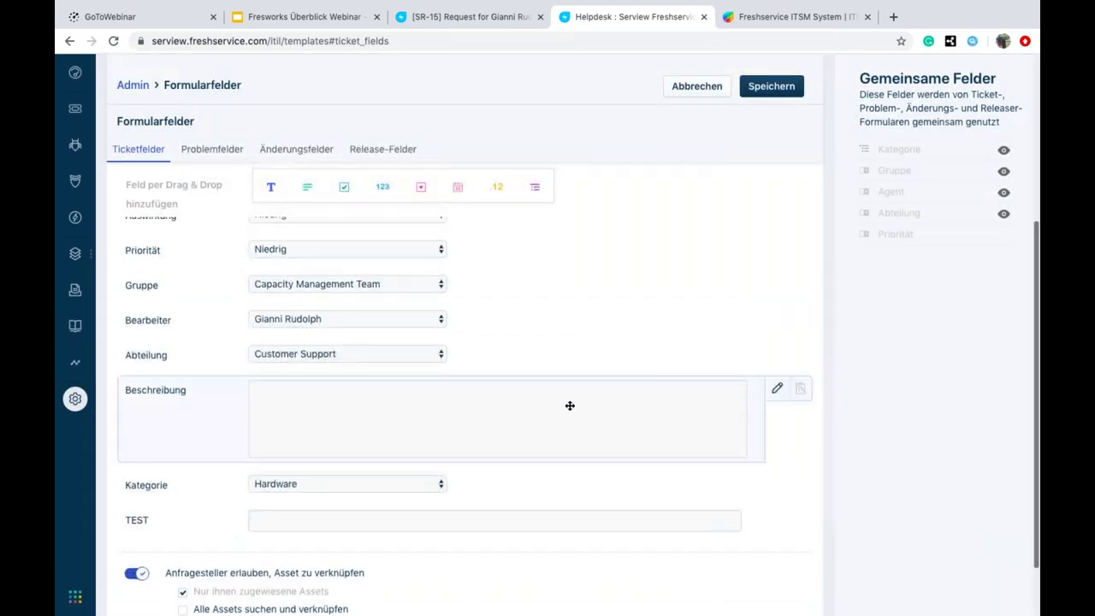
pyautogui.moveTo(337, 516); pyautogui.dragTo(352, 289)
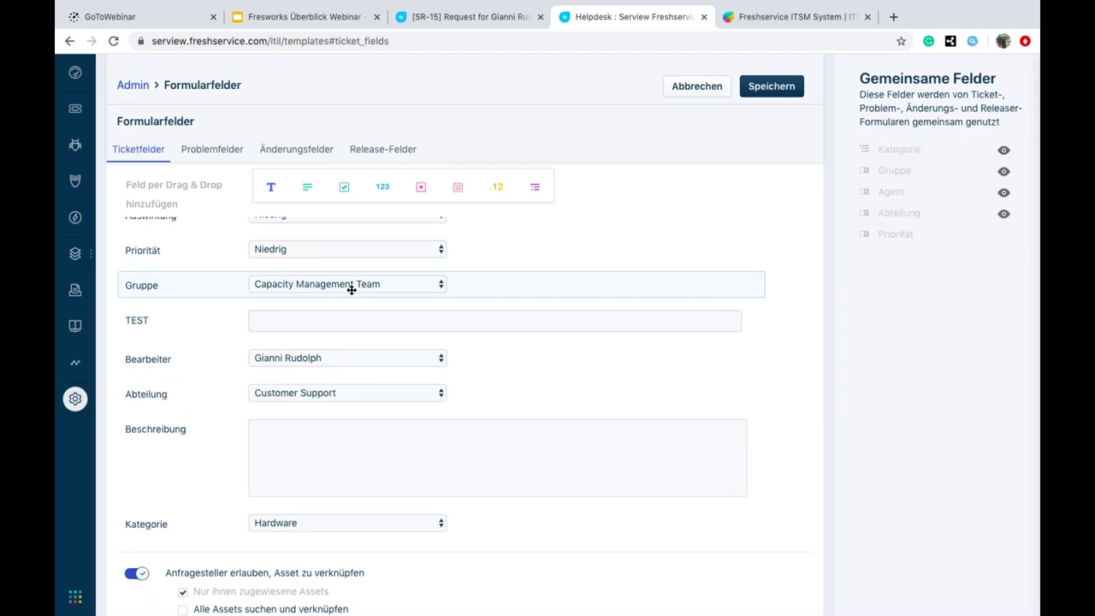
pyautogui.scroll(5, 352, 290)
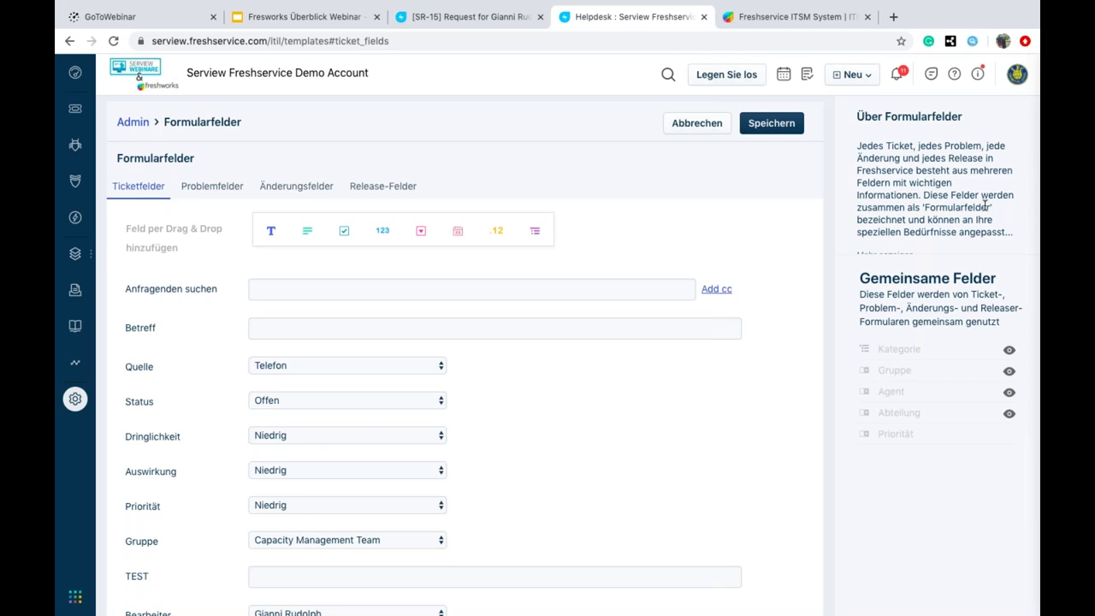
pyautogui.scroll(-1, 986, 205)
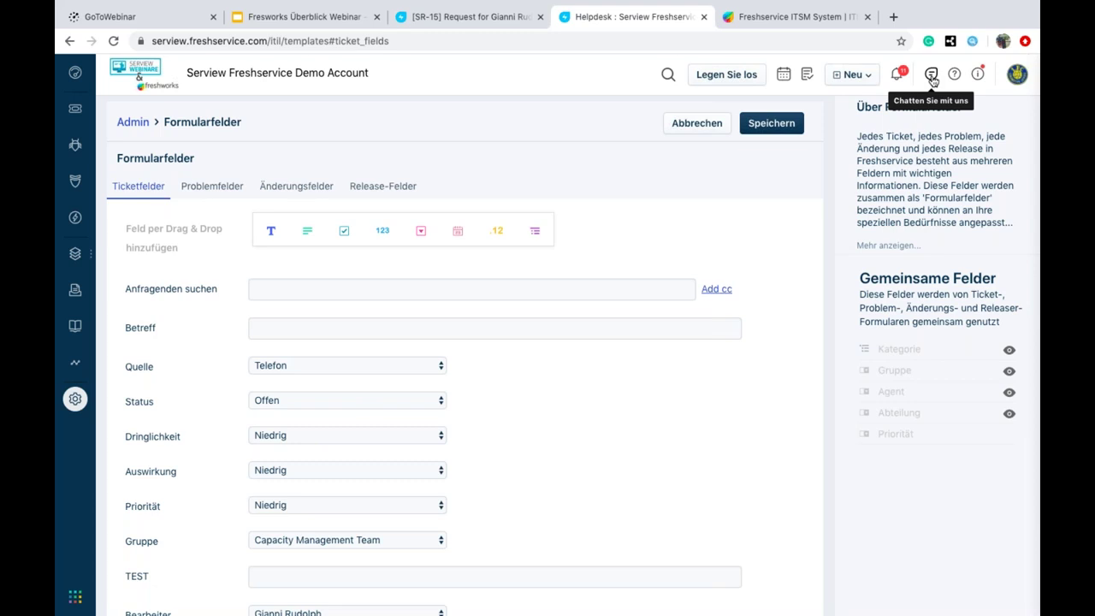
# Step: Open the Service-Katalog settings in the administration area and display the Serview Demo category
pyautogui.click(73, 401)
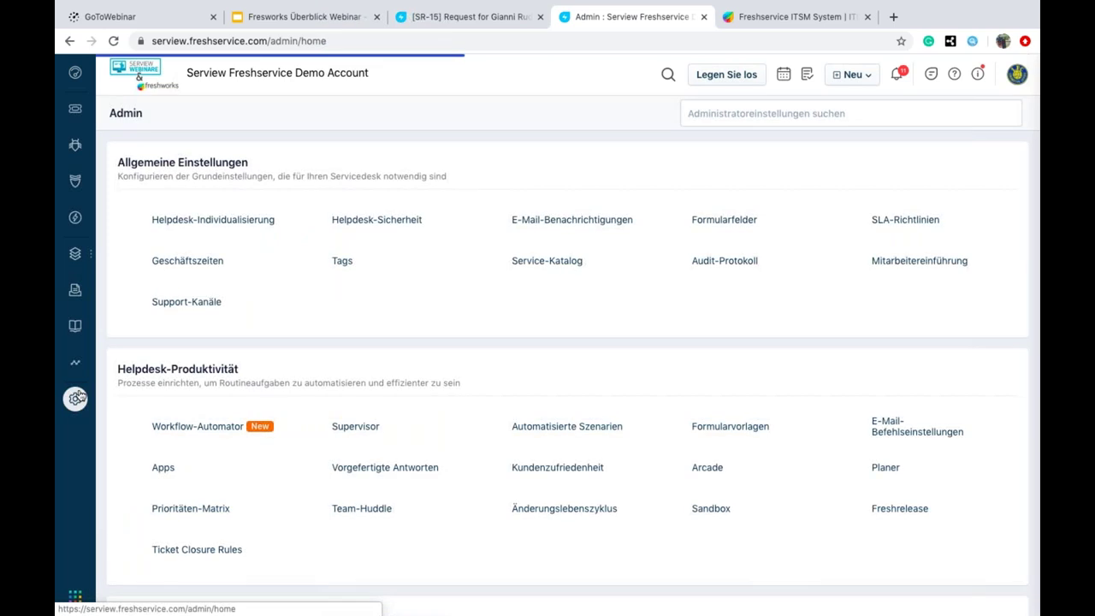
pyautogui.click(509, 261)
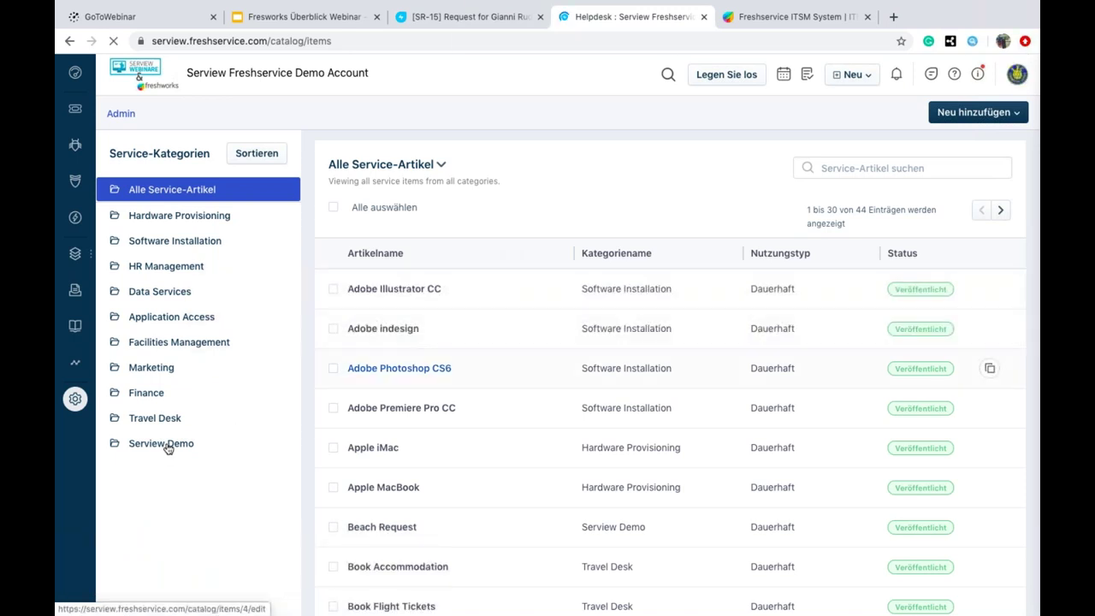
pyautogui.click(167, 445)
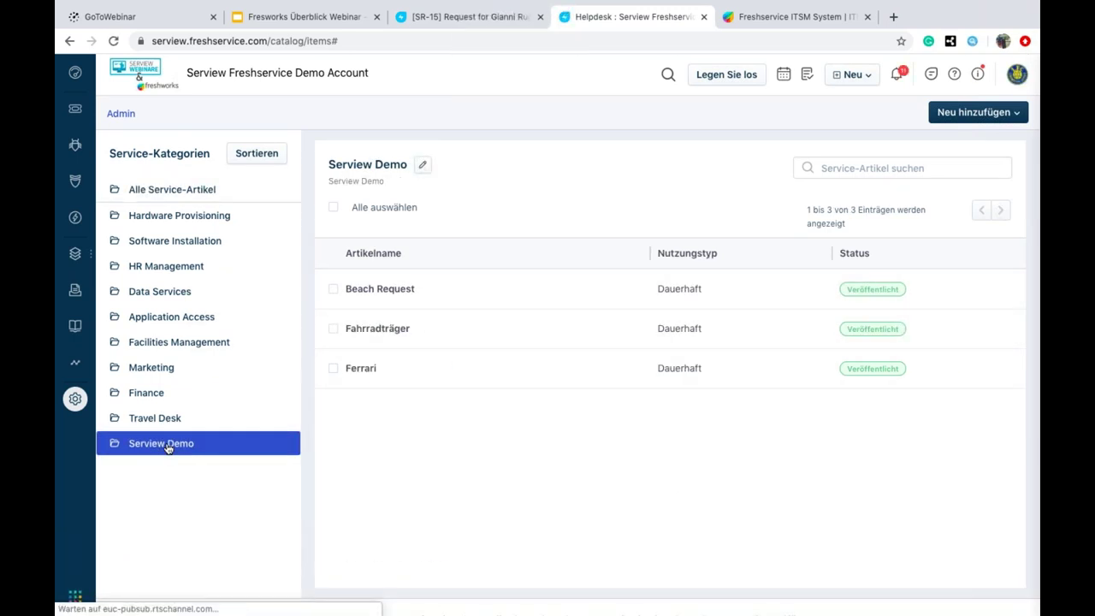
# Step: Start a new Service-Artikel in the Serview Demo category and review its blank form
pyautogui.click(958, 112)
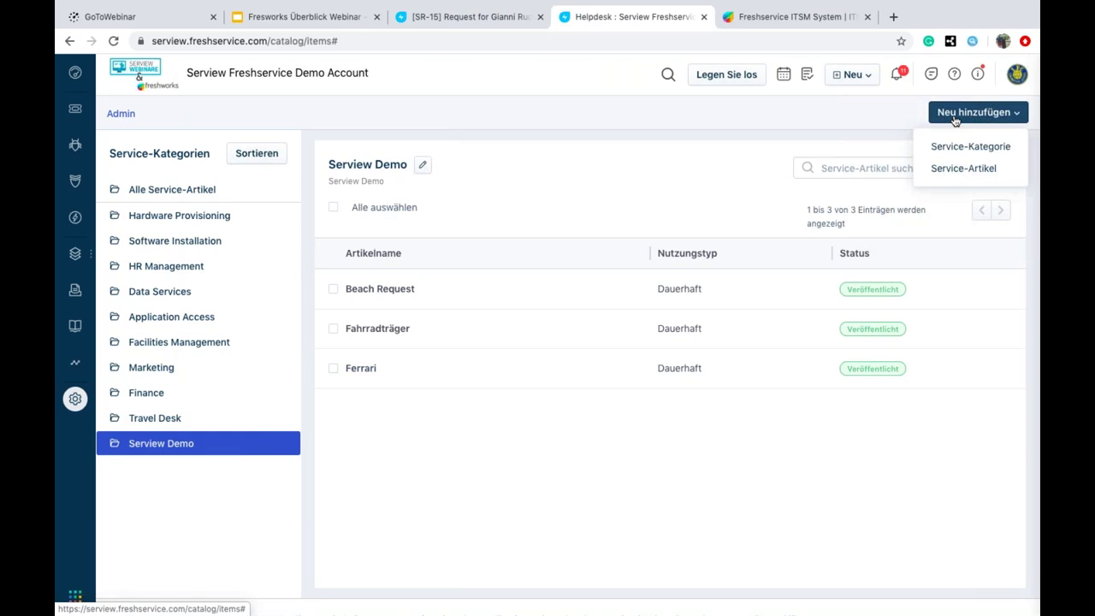
pyautogui.click(942, 171)
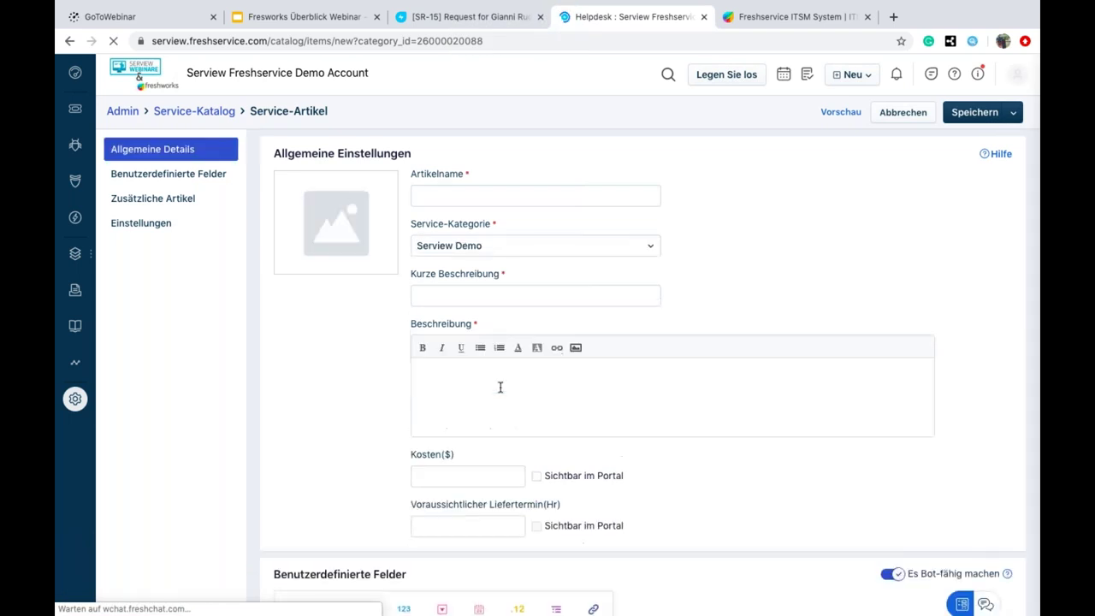
pyautogui.scroll(-1, 500, 387)
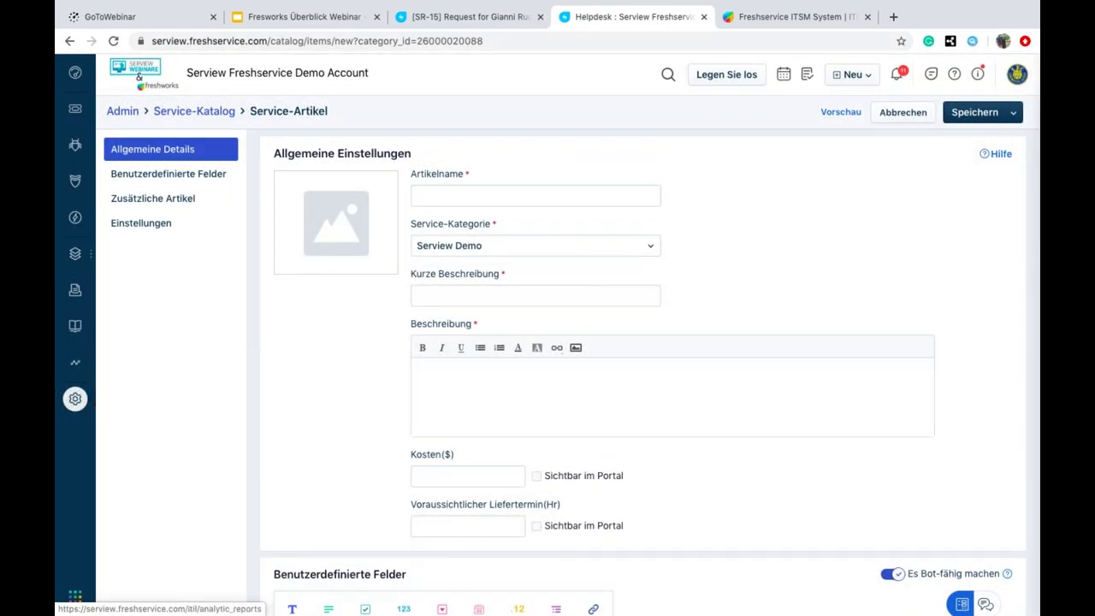
# Step: Return to the Service-Katalog and open the Ferrari item from the Serview Demo category
pyautogui.click(189, 114)
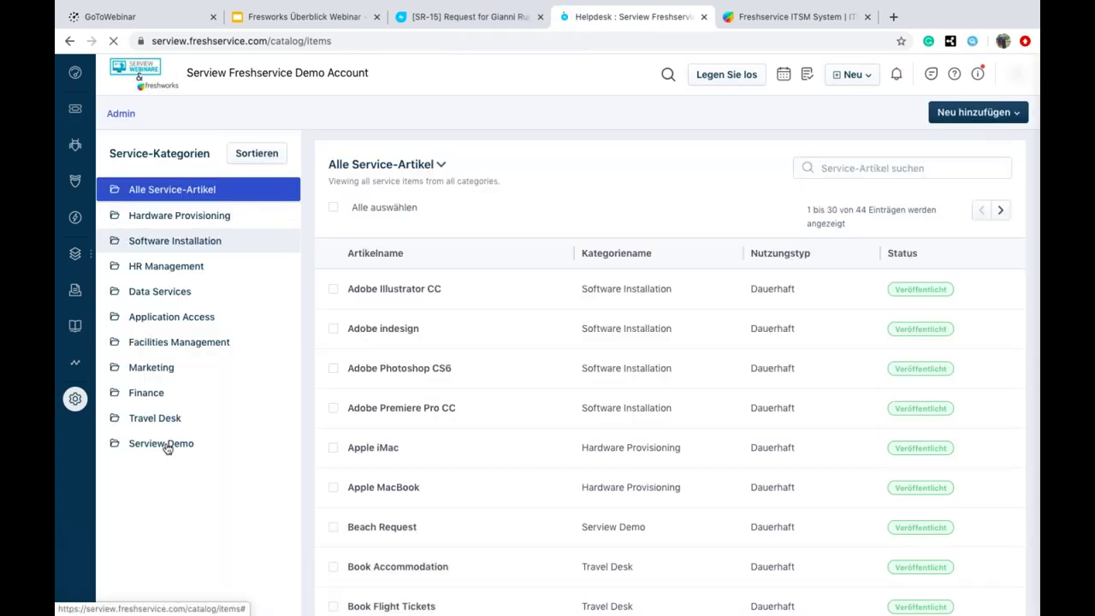
pyautogui.click(167, 445)
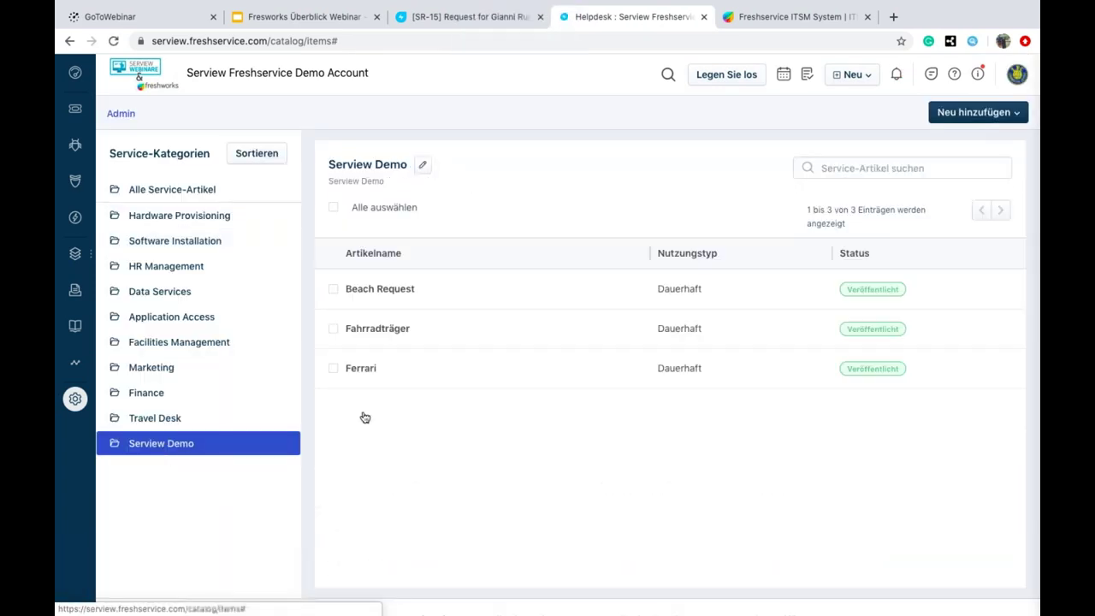
pyautogui.click(367, 371)
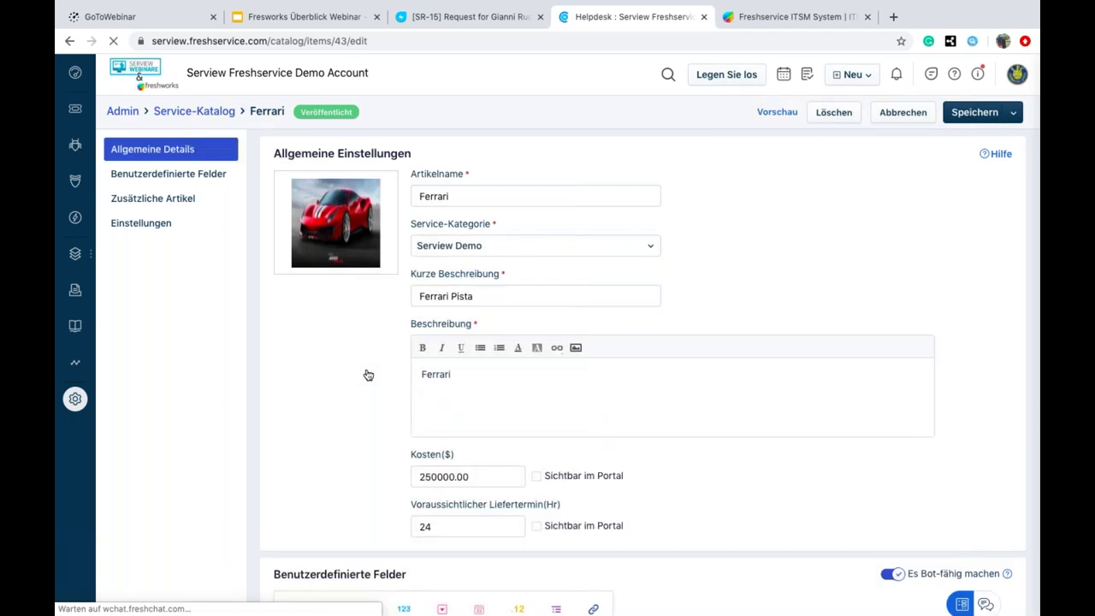
# Step: Set the Ferrari item's Sichtbare Gruppen to Gruppenlevel and show the selectable requester groups
pyautogui.scroll(-5, 505, 404)
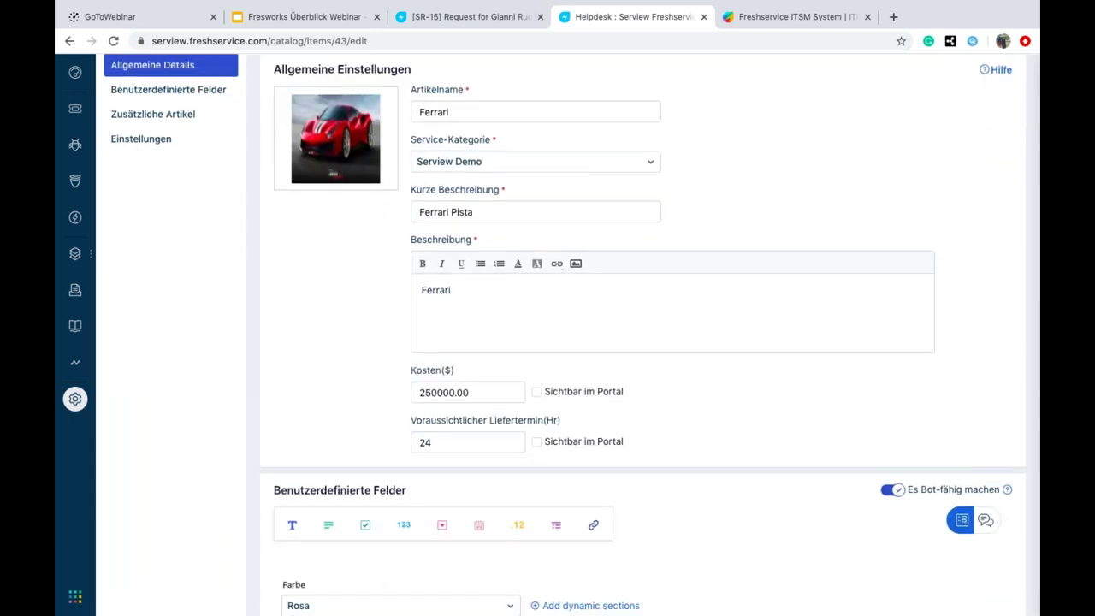
pyautogui.scroll(-4, 487, 474)
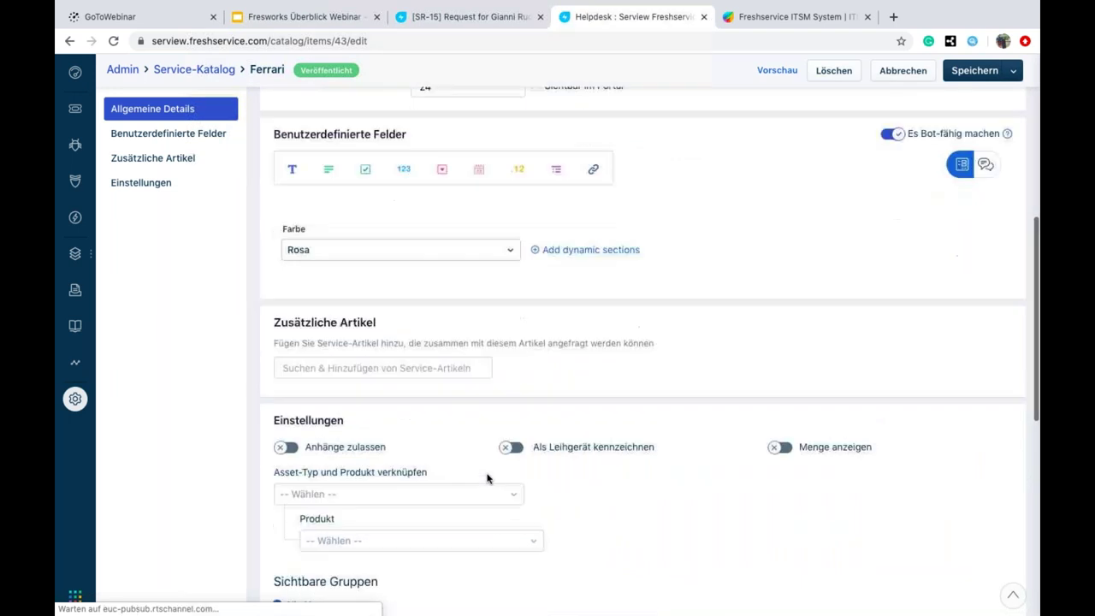
pyautogui.click(279, 409)
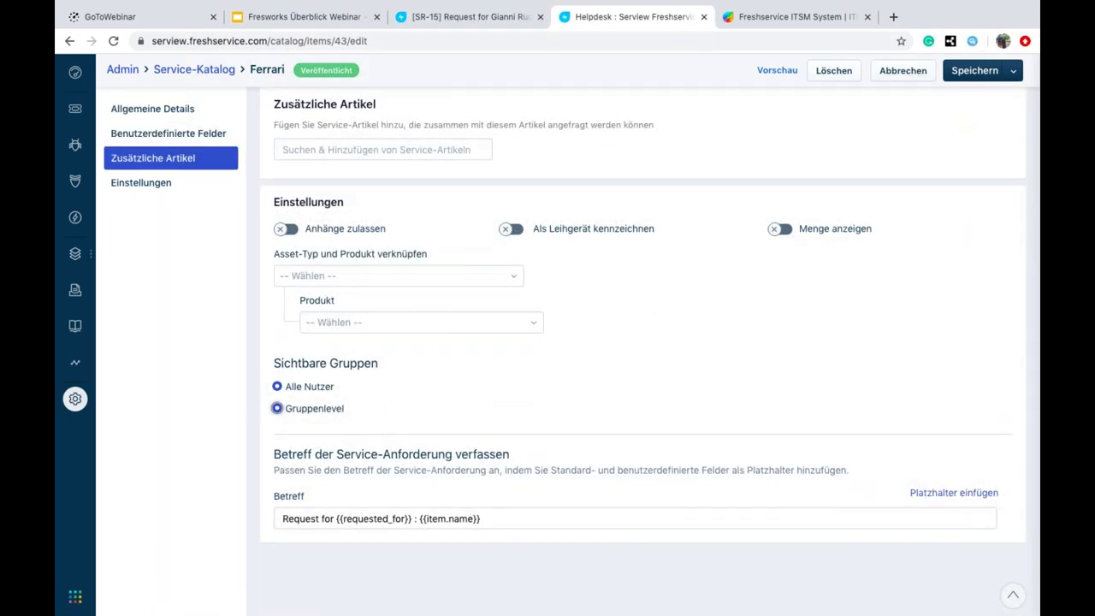
pyautogui.click(328, 458)
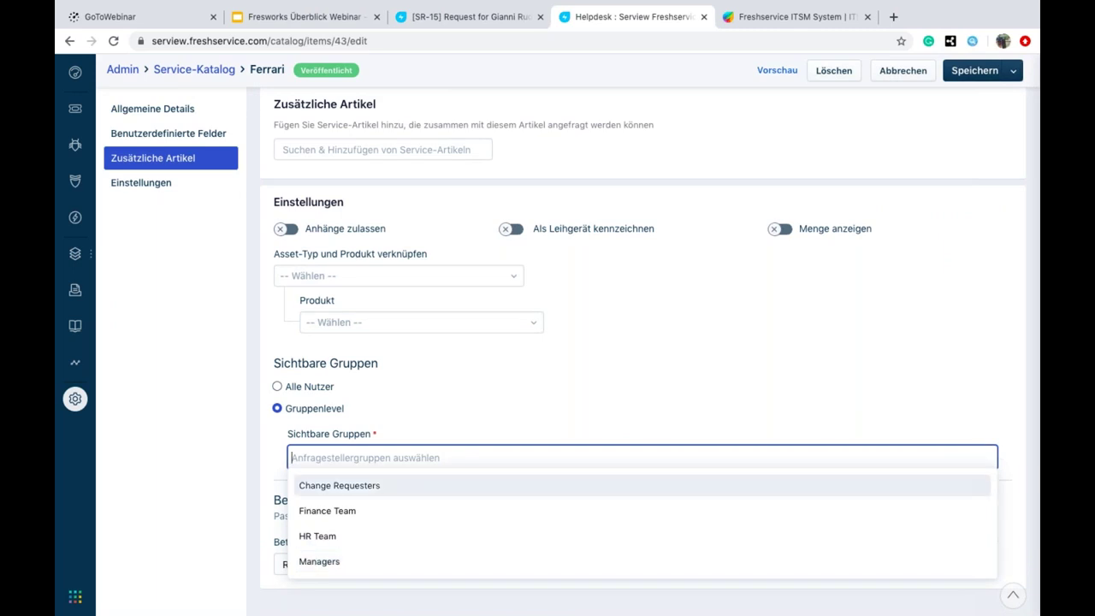
# Step: Remove the Rosa option from the Ferrari item's Farbe dropdown field and show the item's save options
pyautogui.scroll(5, 453, 421)
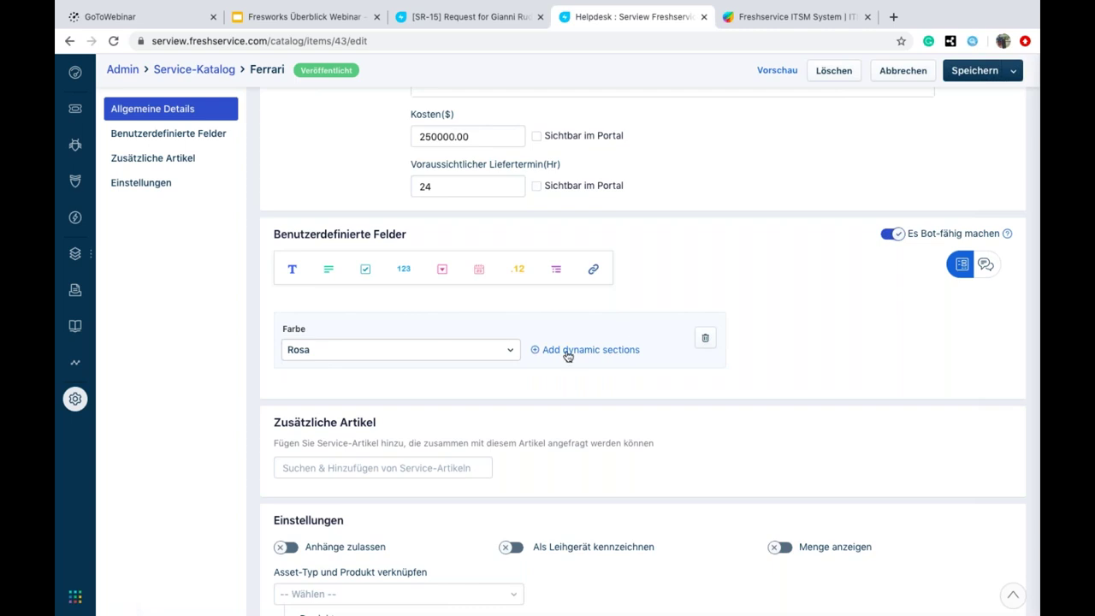
pyautogui.click(537, 350)
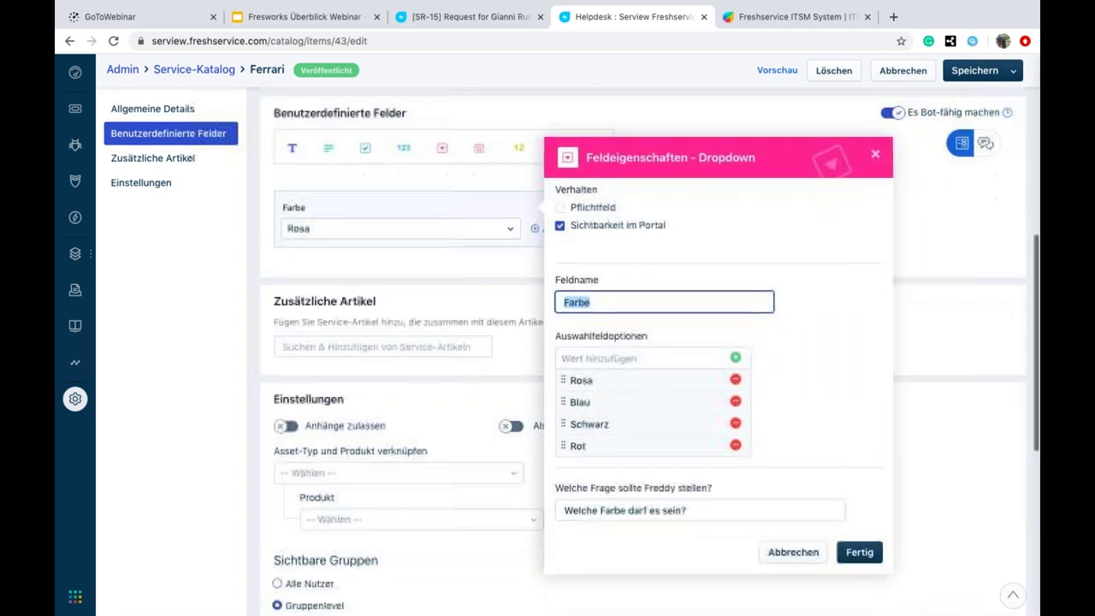
pyautogui.click(736, 381)
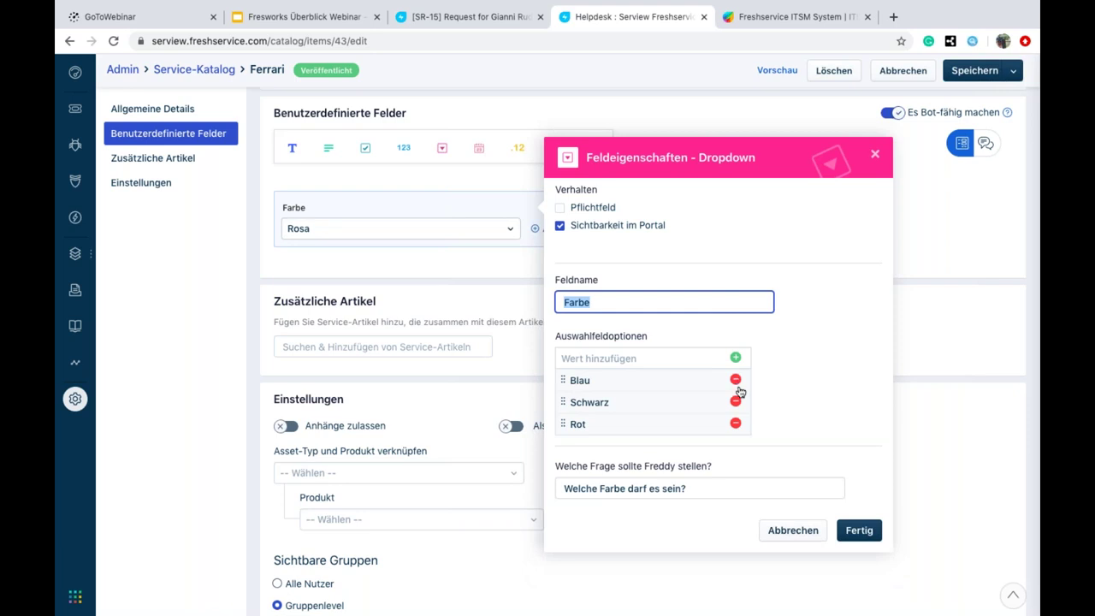
pyautogui.click(856, 531)
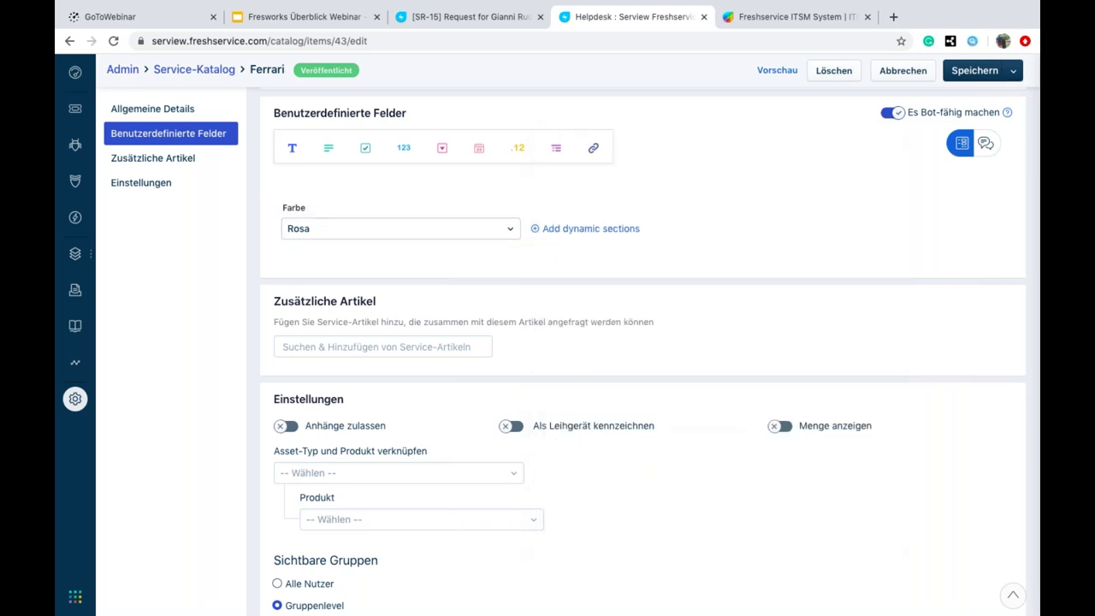
pyautogui.moveTo(851, 4)
pyautogui.click(970, 70)
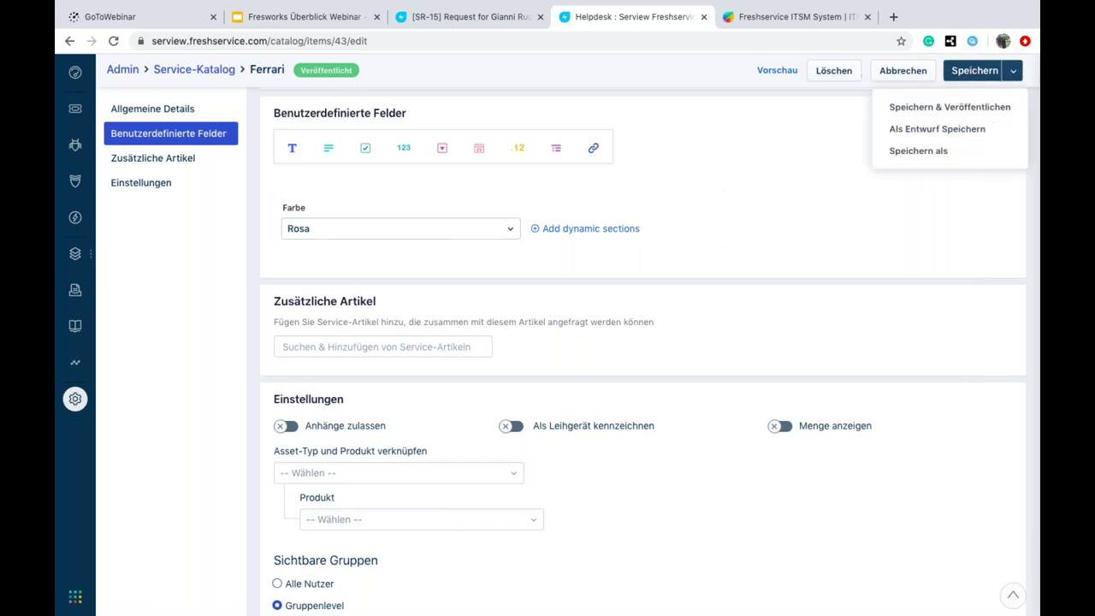
# Step: Open the Workflow-Automator in the administration area and display the active ticket workflow Mehrstufige Genehmigungsverfahren
pyautogui.click(74, 399)
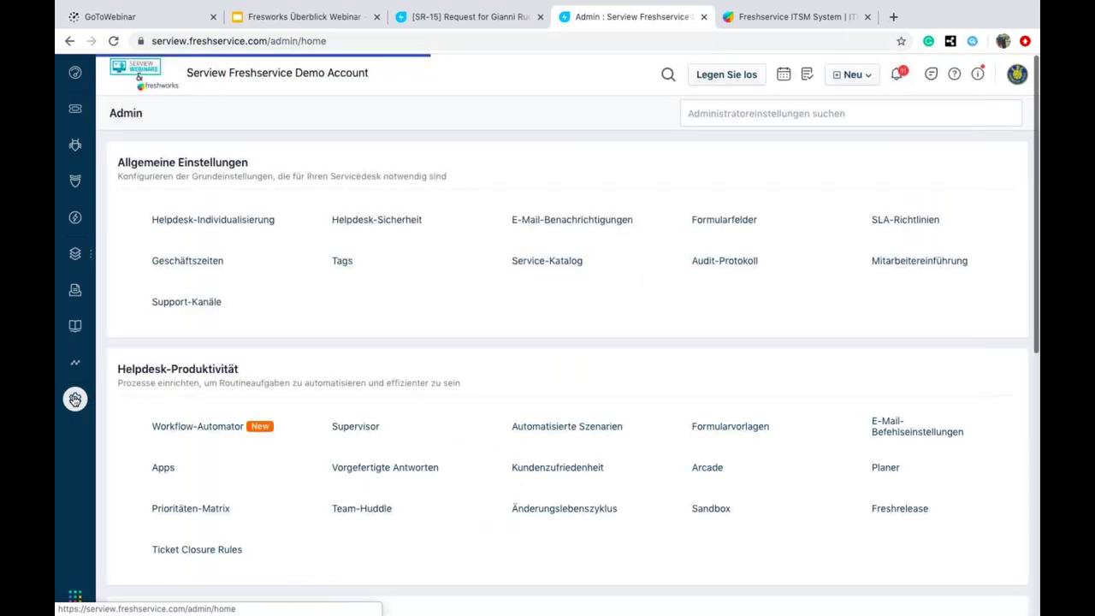
pyautogui.scroll(-1, 207, 391)
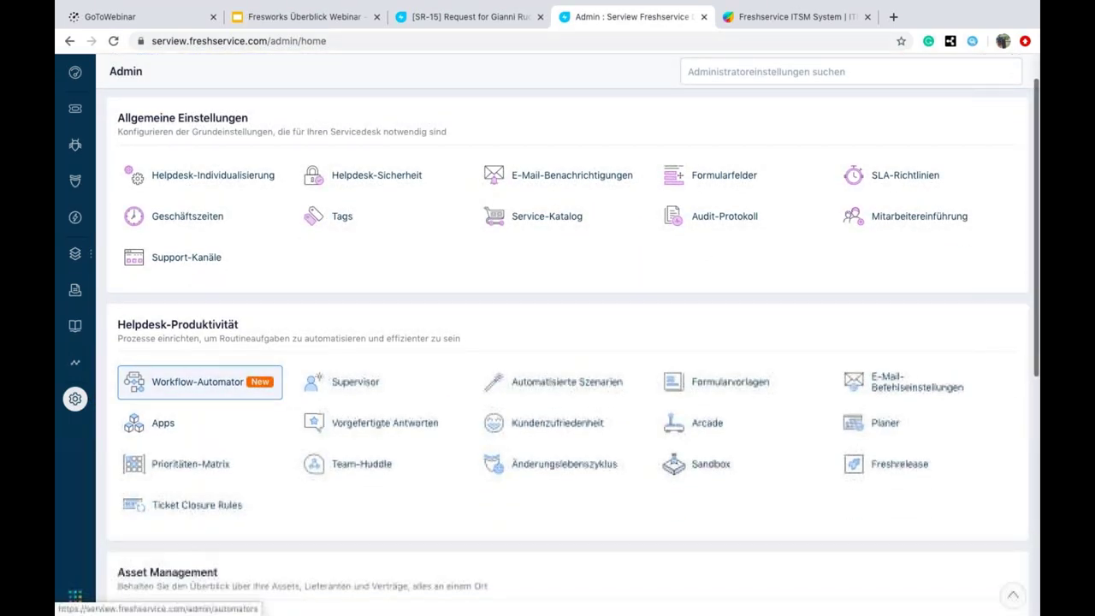
pyautogui.click(165, 391)
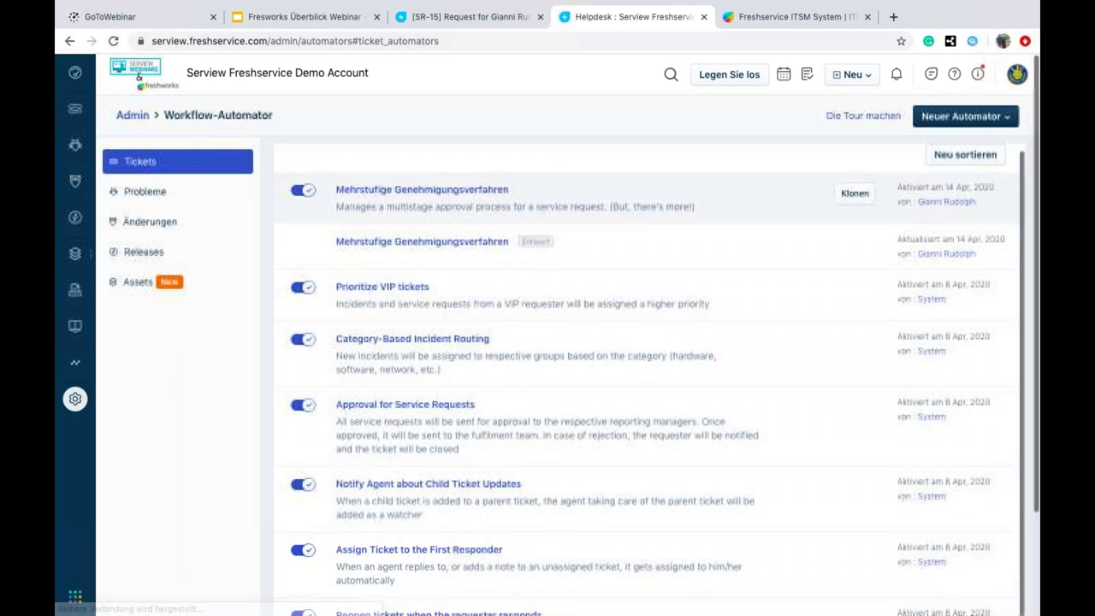
pyautogui.click(385, 190)
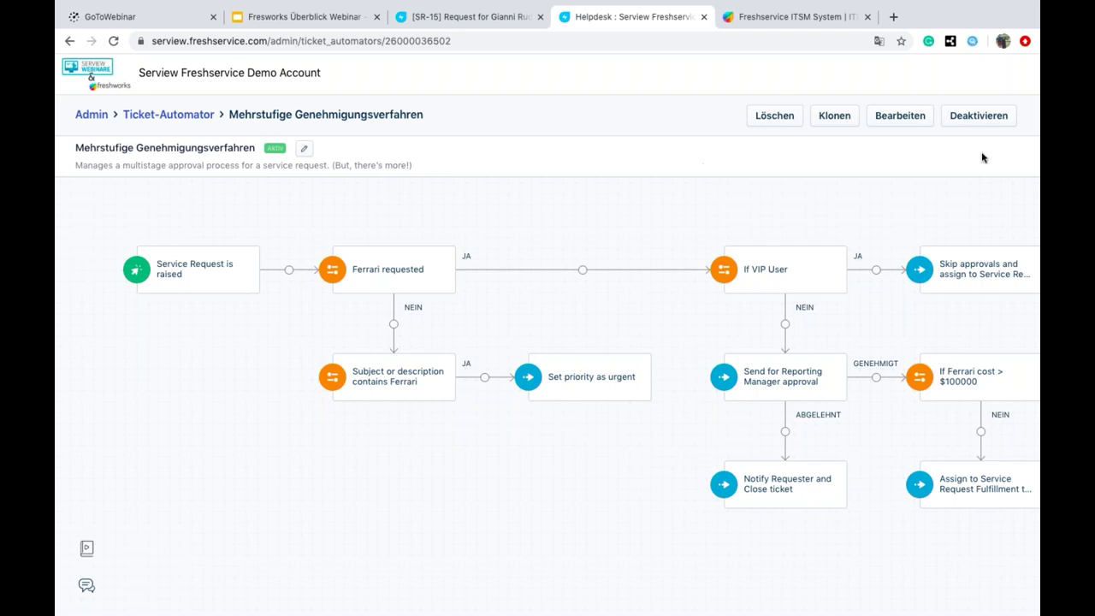
# Step: Open the Mehrstufige Genehmigungsverfahren workflow for editing and examine its approval branches
pyautogui.click(881, 122)
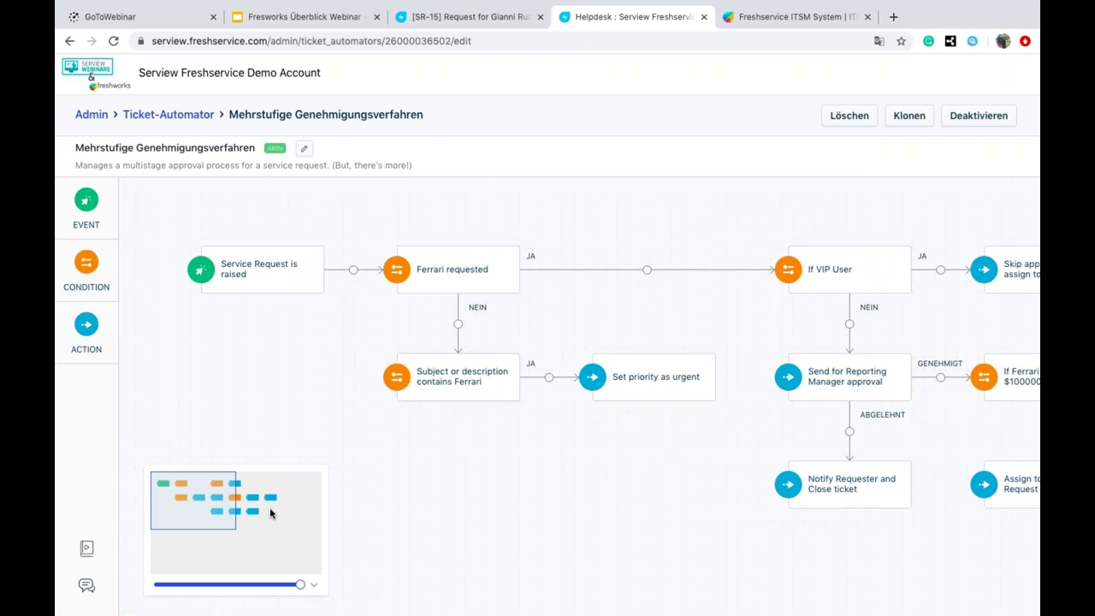
pyautogui.hscroll(10, 641, 482)
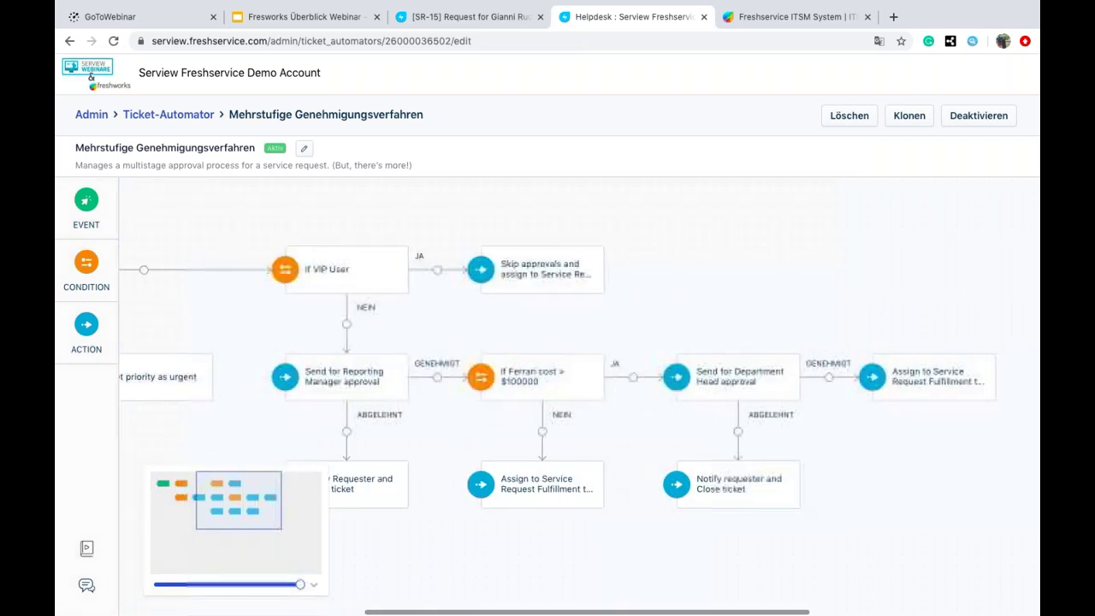
pyautogui.hscroll(-10, 204, 499)
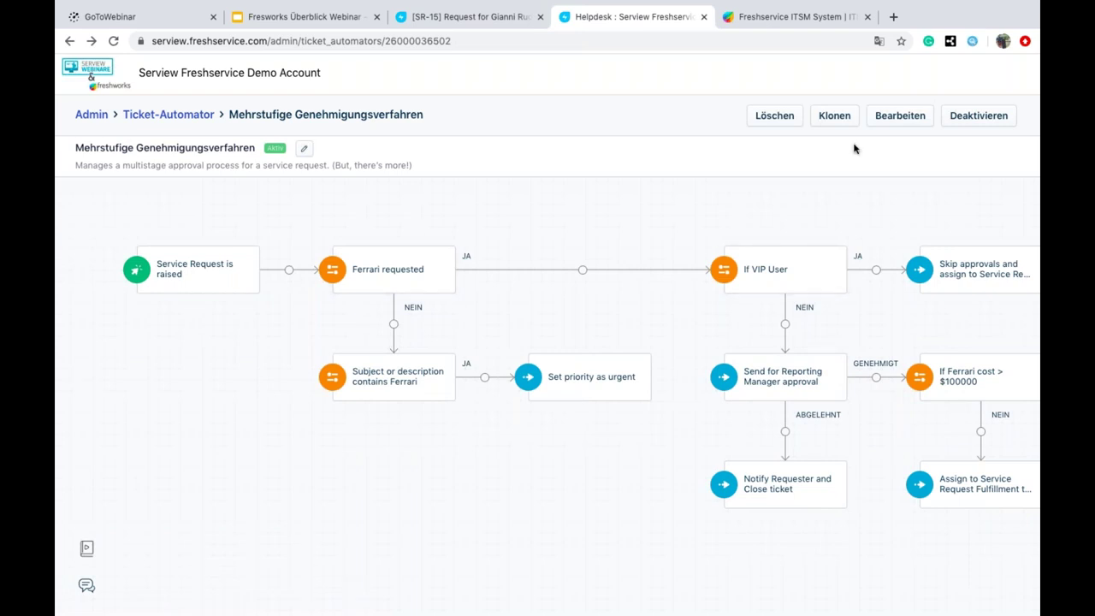
pyautogui.click(893, 120)
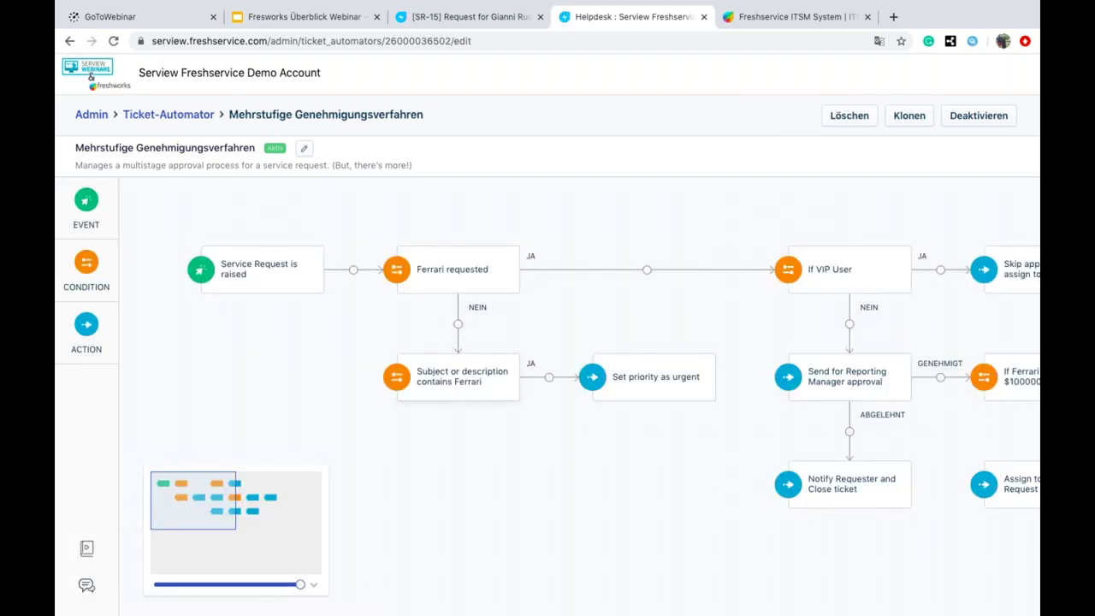
pyautogui.hscroll(3, 579, 385)
pyautogui.hscroll(3, 599, 282)
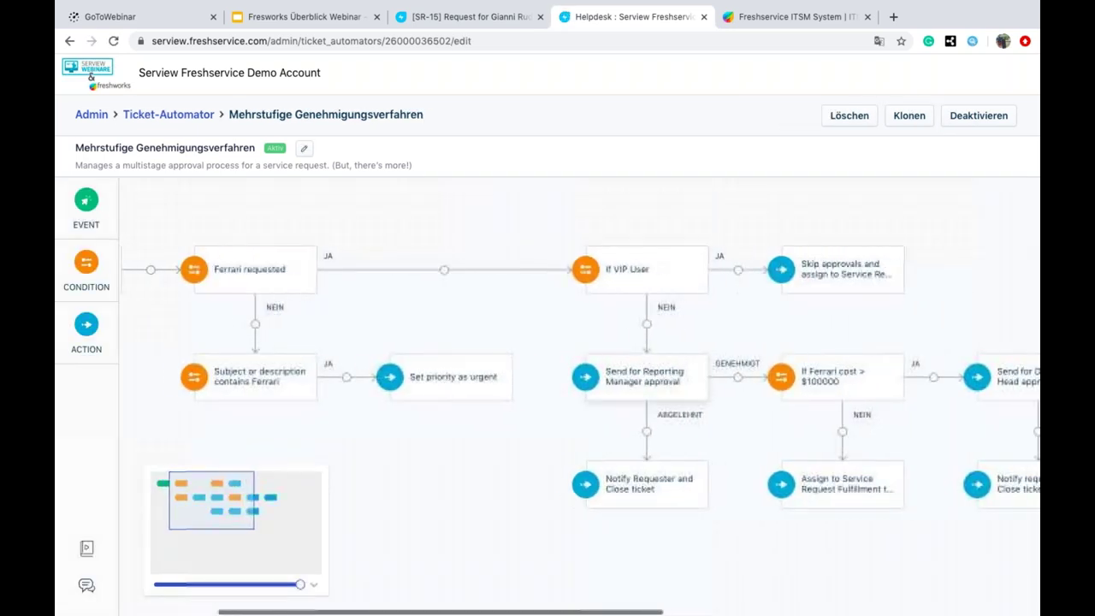
# Step: Inspect the If VIP User condition and the field choices for an additional condition, leaving without saving
pyautogui.click(613, 274)
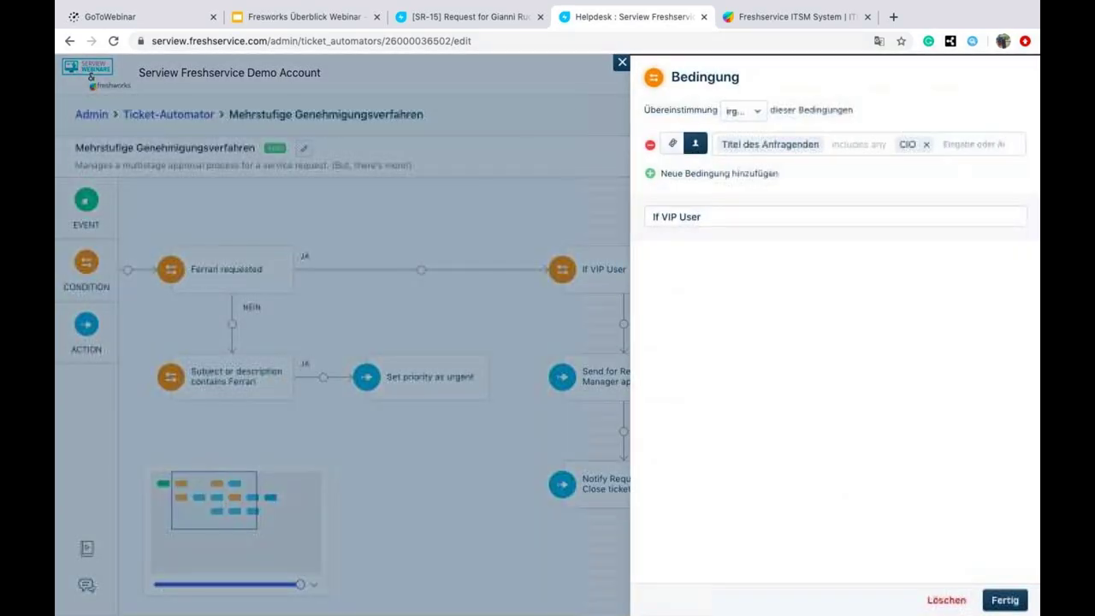
pyautogui.click(651, 174)
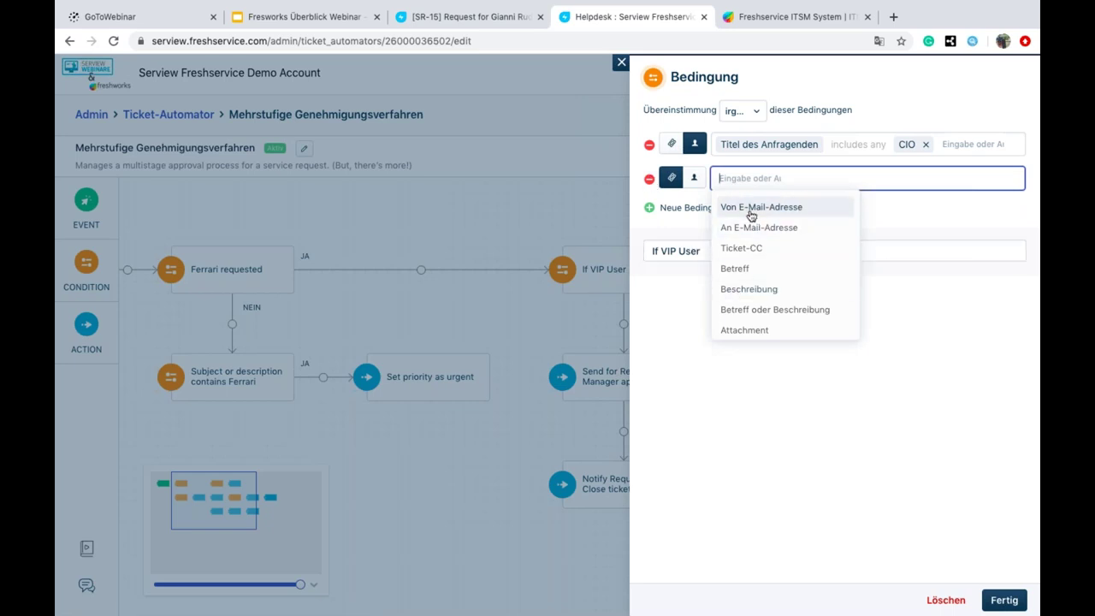
pyautogui.click(621, 62)
pyautogui.click(621, 62)
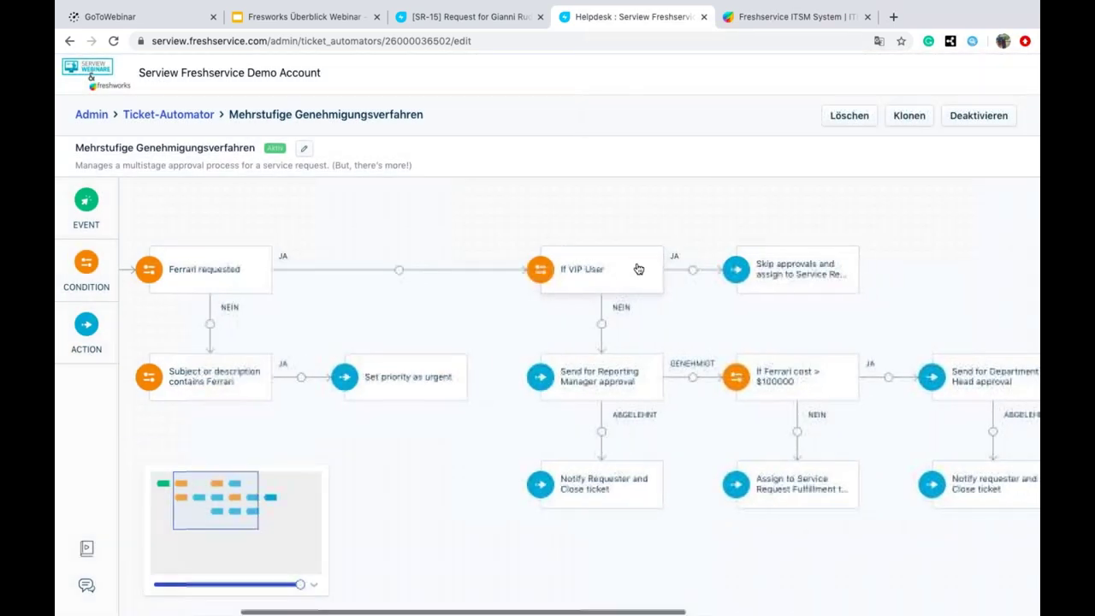
# Step: Add an action setting the priority to Dringend to the Skip approvals and assign to Service Request Fulfillment team node and save it
pyautogui.hscroll(3, 636, 268)
pyautogui.click(616, 277)
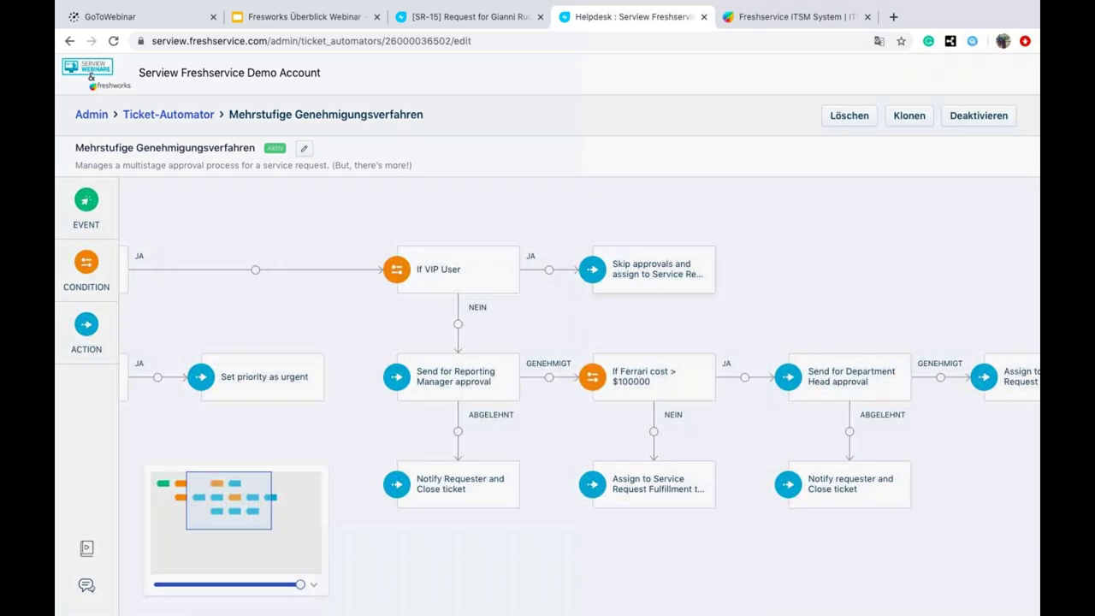
pyautogui.click(664, 174)
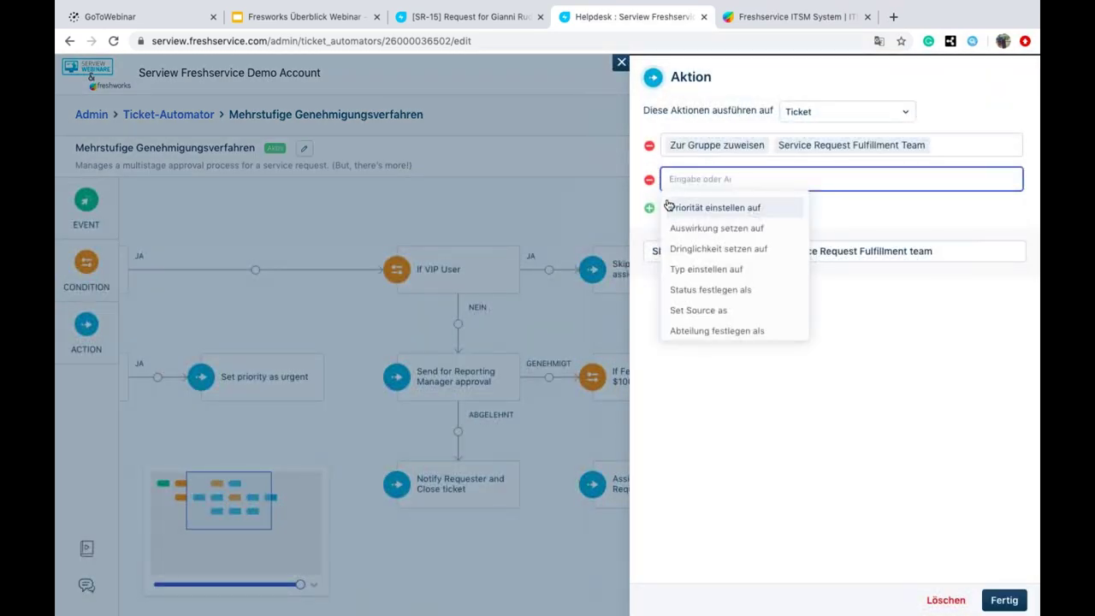
pyautogui.click(670, 208)
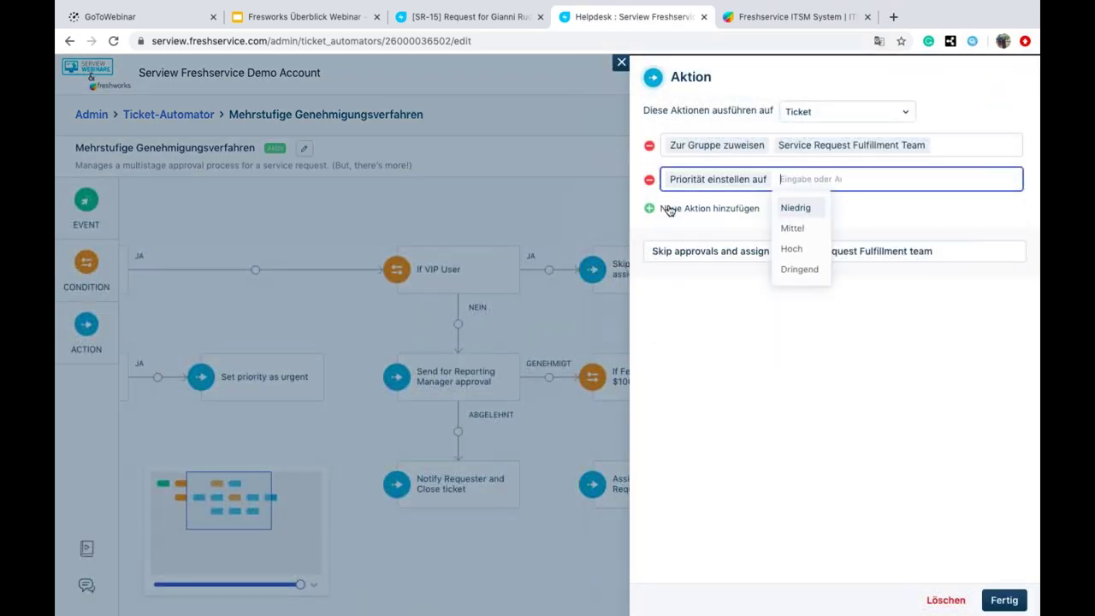
pyautogui.click(799, 269)
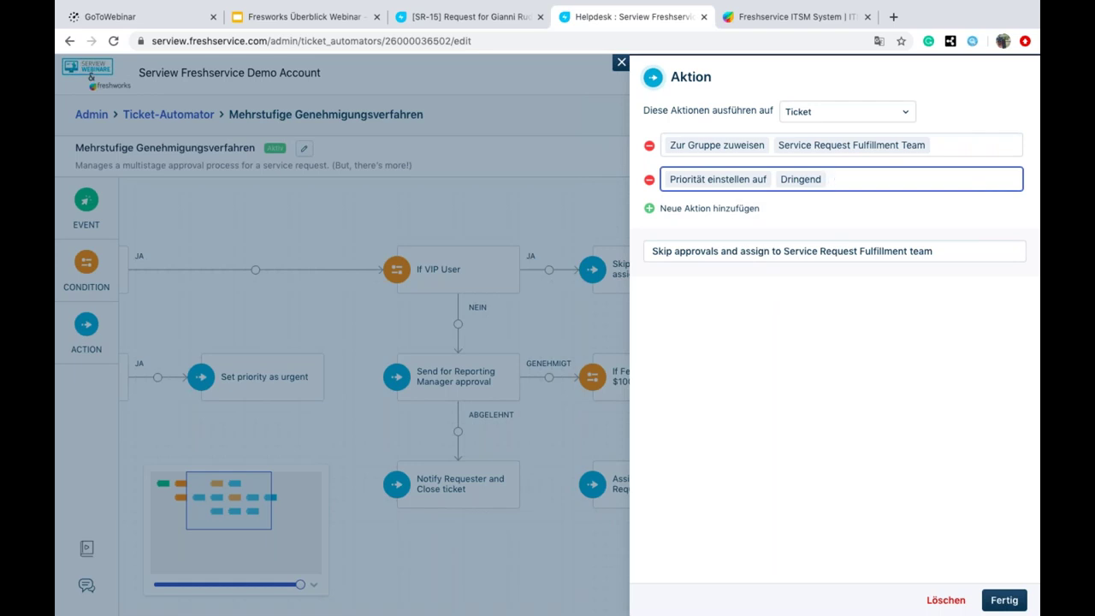
pyautogui.click(1003, 600)
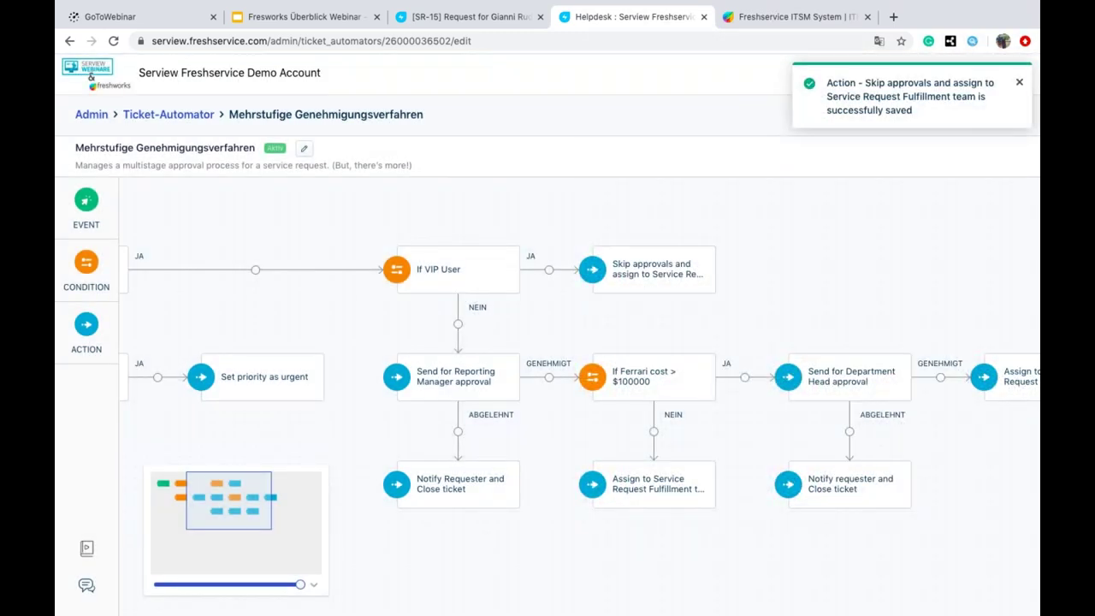
# Step: Start a new action in the draft Mehrstufige Genehmigungsverfahren workflow near the VIP branch and view the available ticket actions, closing without saving
pyautogui.moveTo(86, 334); pyautogui.dragTo(751, 282)
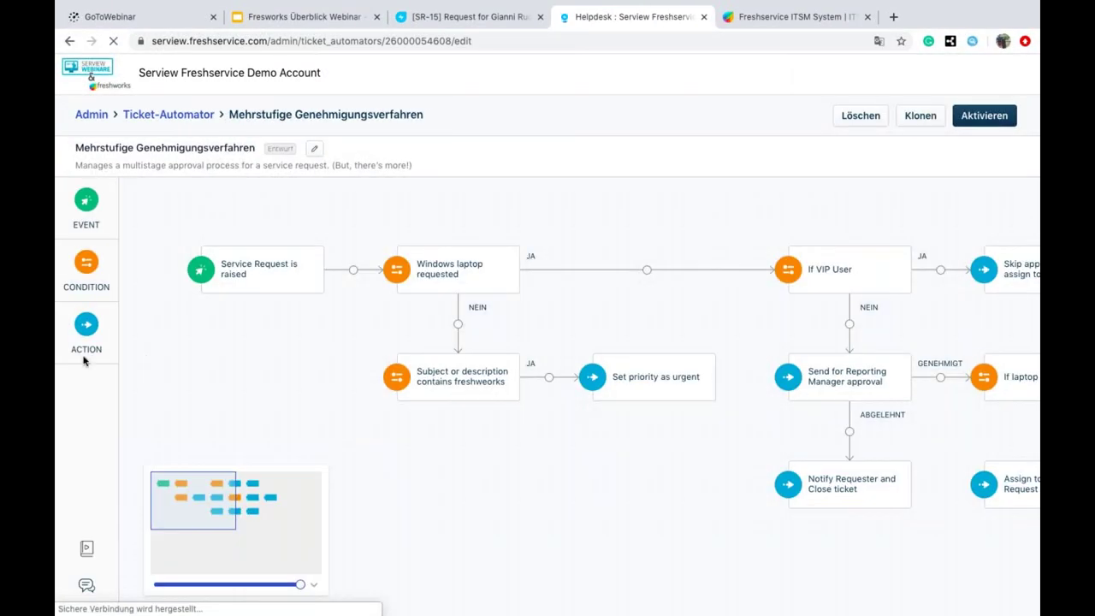
pyautogui.moveTo(87, 325); pyautogui.dragTo(1037, 296)
pyautogui.hscroll(10, 1024, 288)
pyautogui.moveTo(87, 325); pyautogui.dragTo(907, 274)
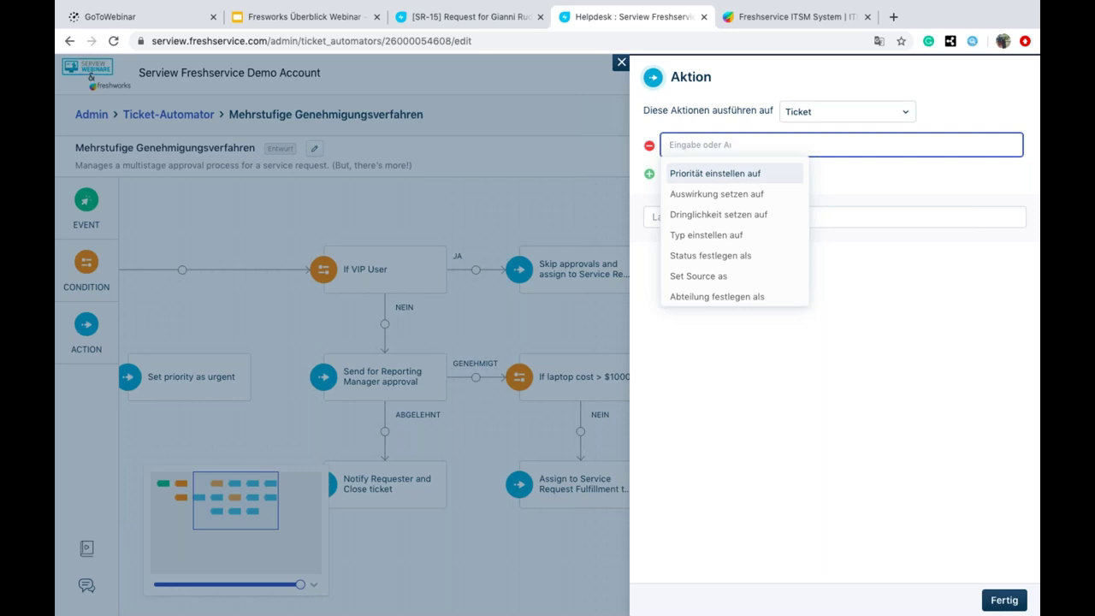
pyautogui.click(622, 62)
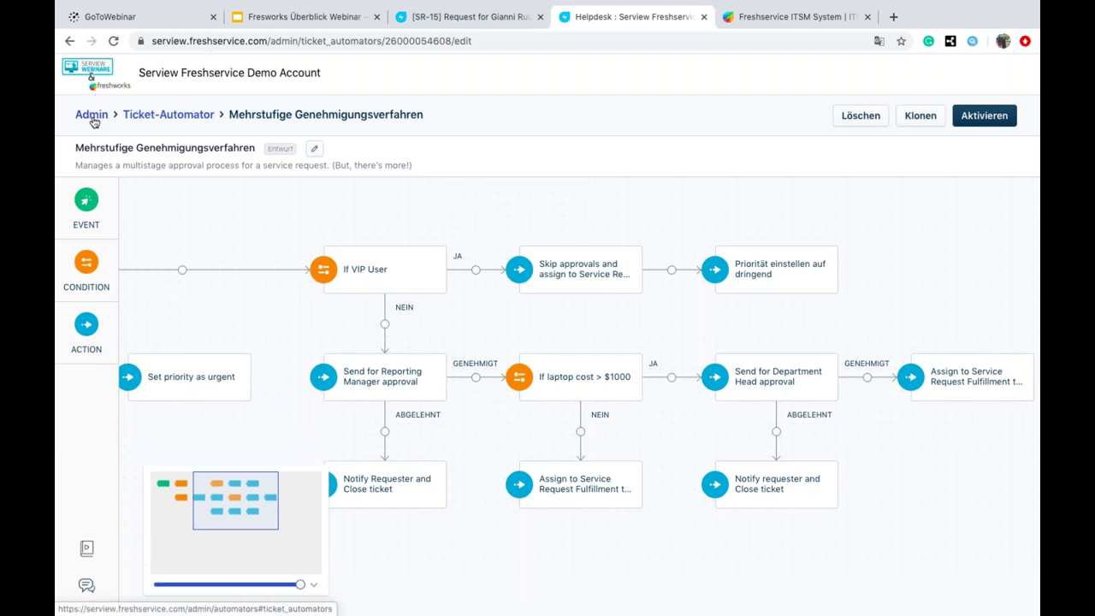
# Step: Leave the workflow editor, open the Wissensdatenbank and examine all columns of the All Articles list
pyautogui.click(91, 116)
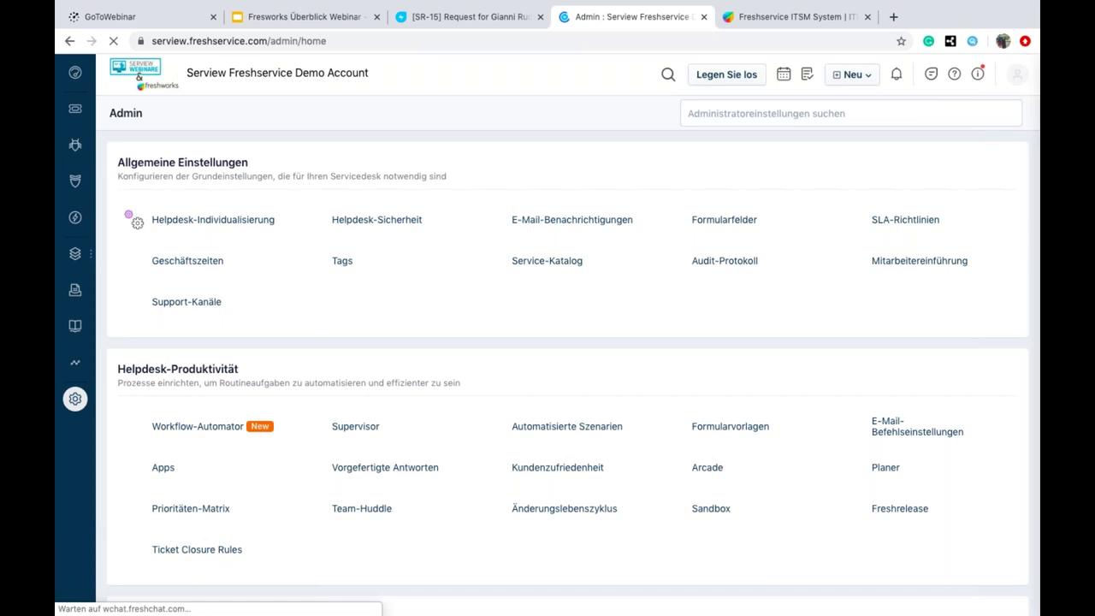
pyautogui.click(74, 328)
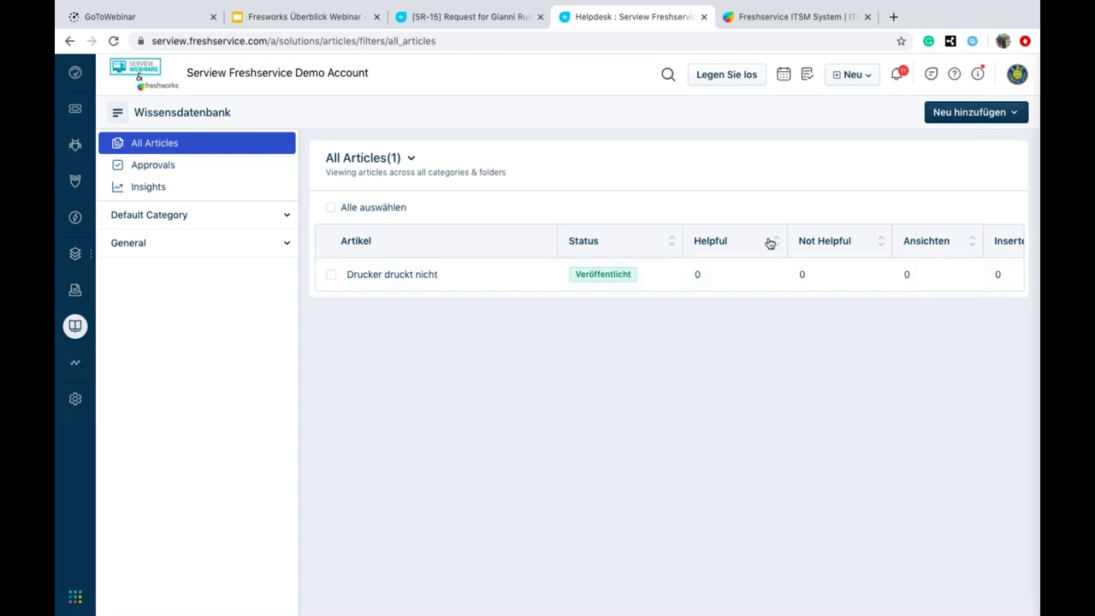
pyautogui.hscroll(2, 768, 242)
pyautogui.hscroll(3, 646, 250)
pyautogui.hscroll(5, 646, 250)
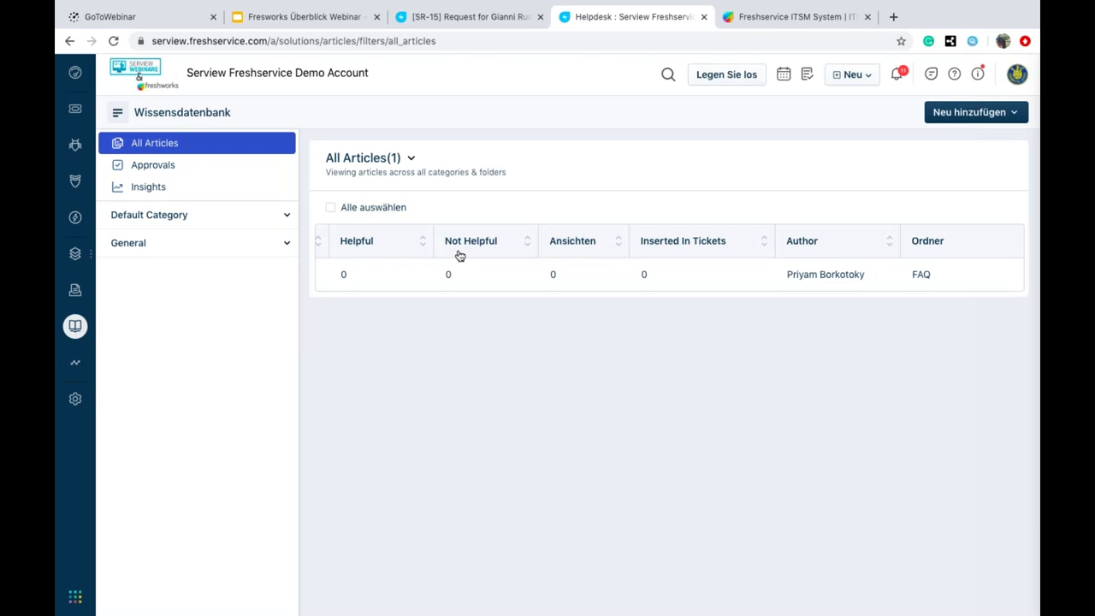
pyautogui.hscroll(-10, 460, 255)
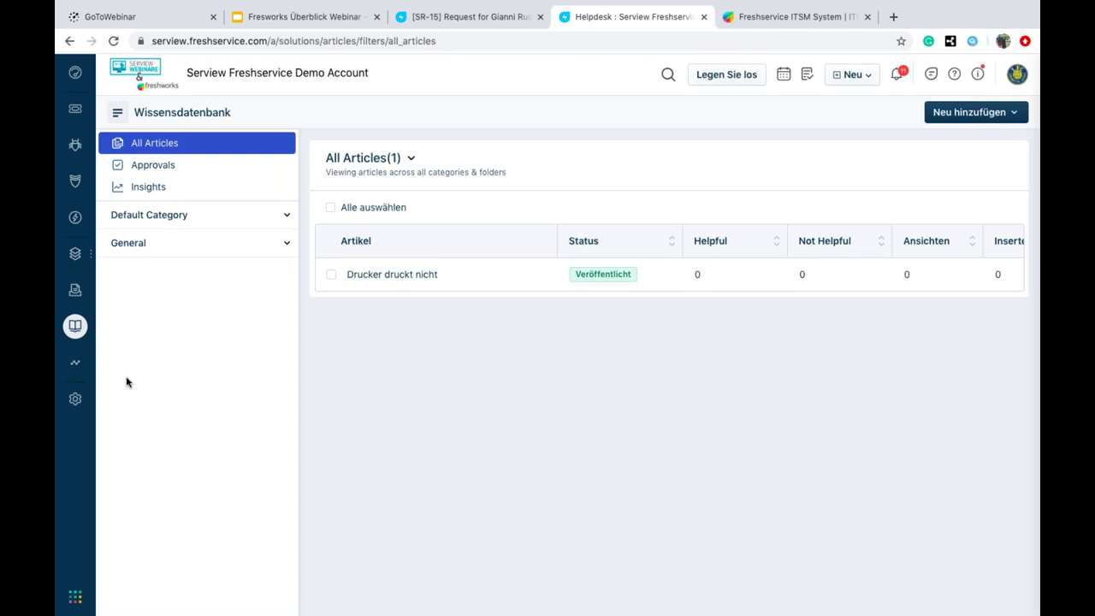
# Step: Open the Kundenzufriedenheit settings in the administration area and examine the Default 3-point survey's question, answer choices and e-mail options
pyautogui.click(75, 399)
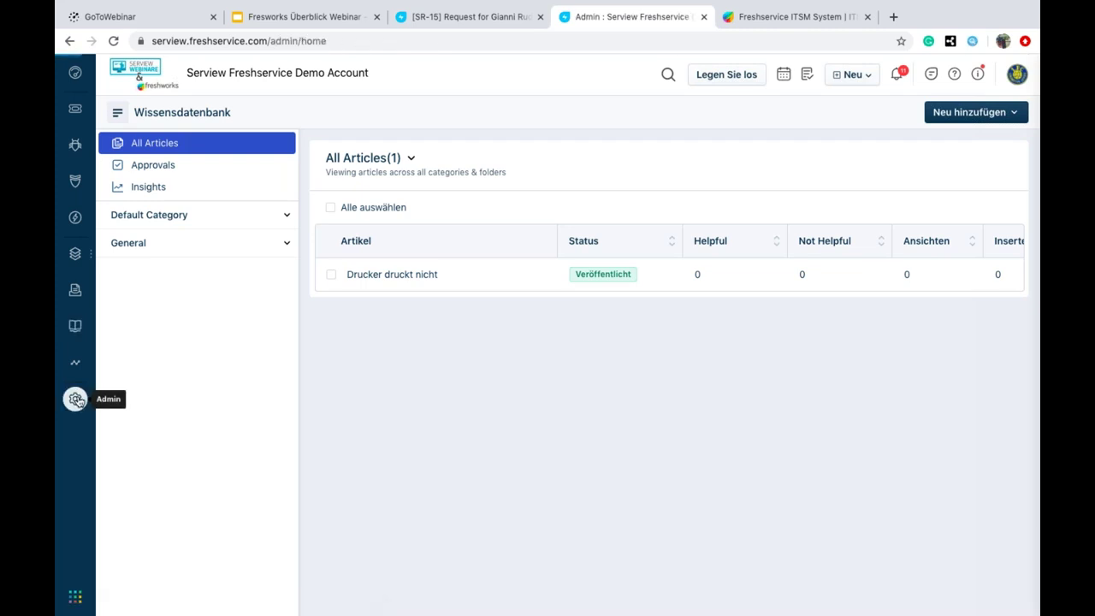
pyautogui.scroll(-1, 346, 453)
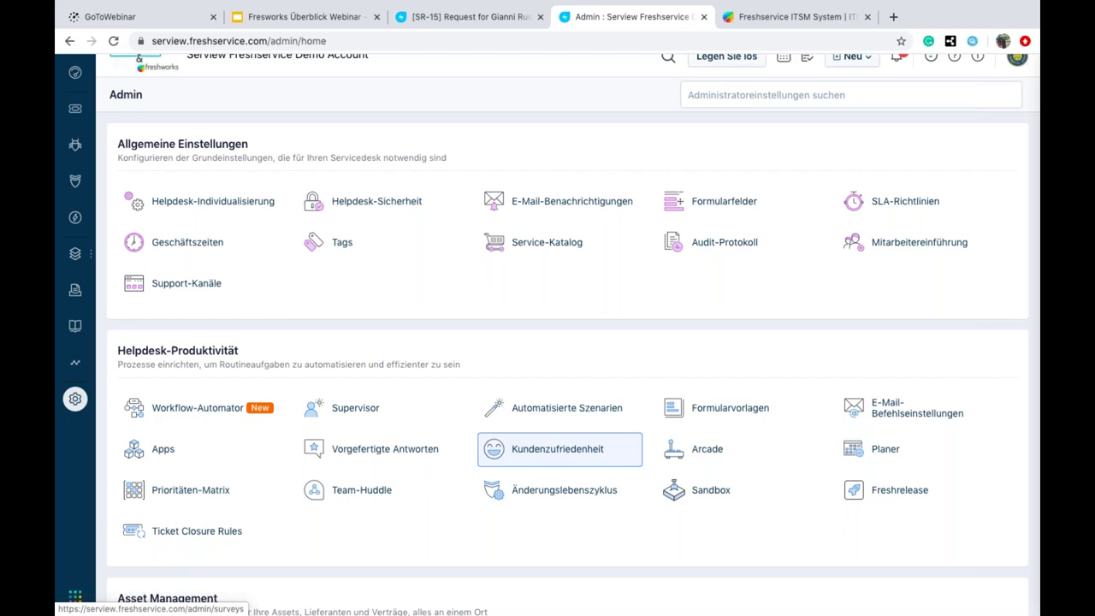
pyautogui.click(558, 448)
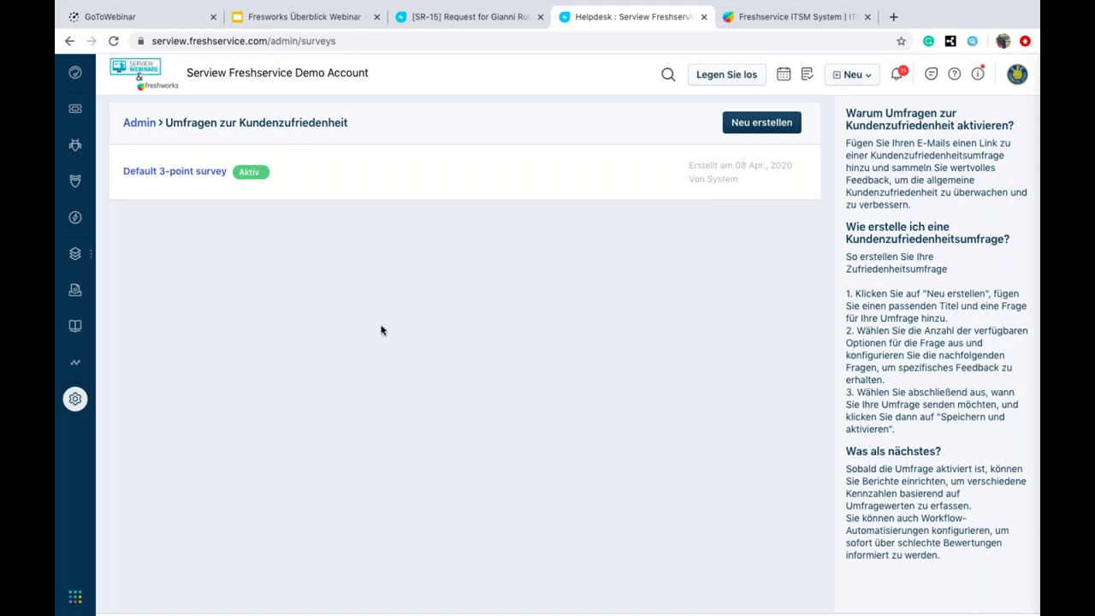
pyautogui.click(175, 172)
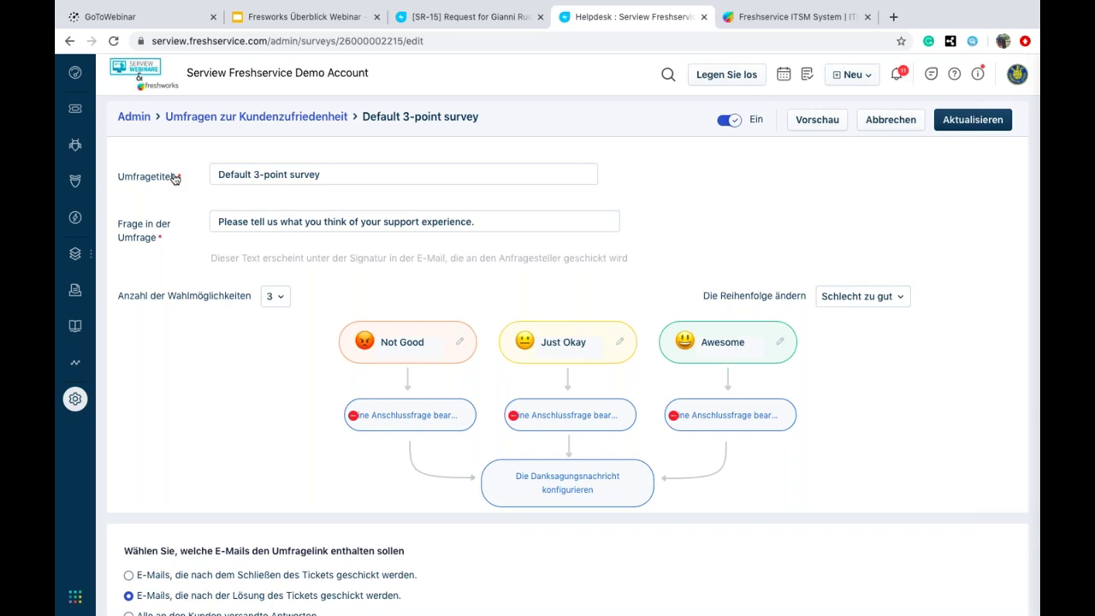
pyautogui.scroll(-1, 174, 177)
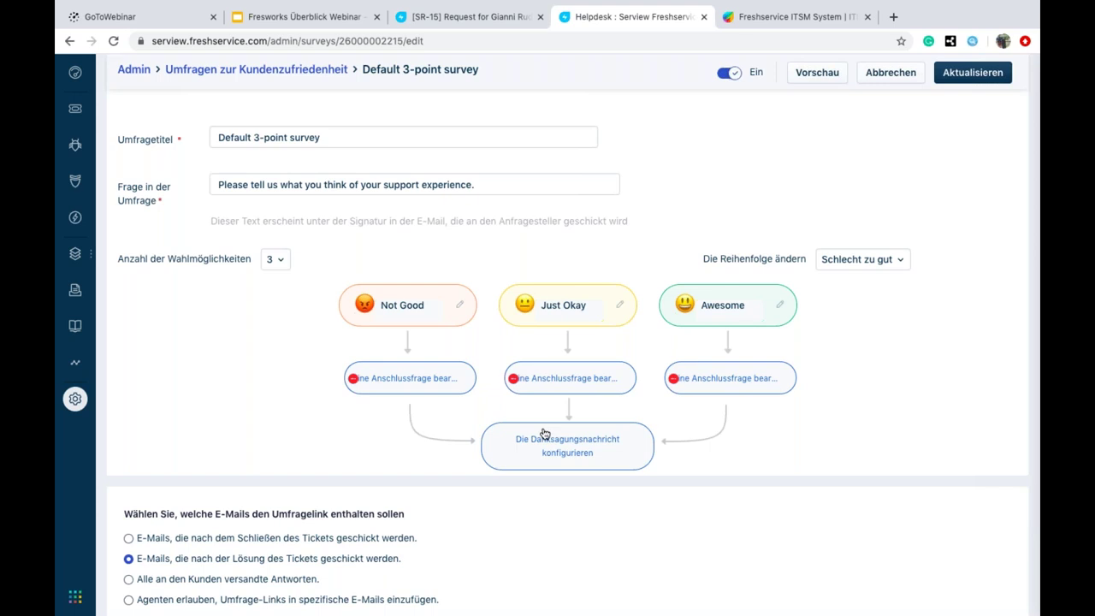
# Step: Open the overdue Logitech Wireless Mouse request, look at its team discussion and start a reply to the requester
pyautogui.click(74, 110)
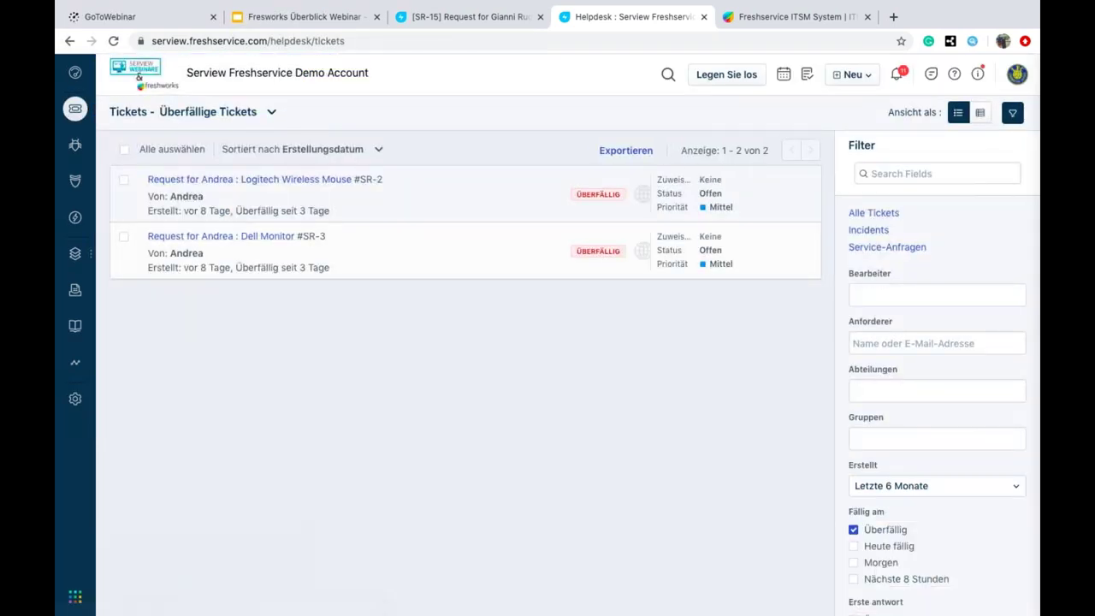
pyautogui.click(210, 178)
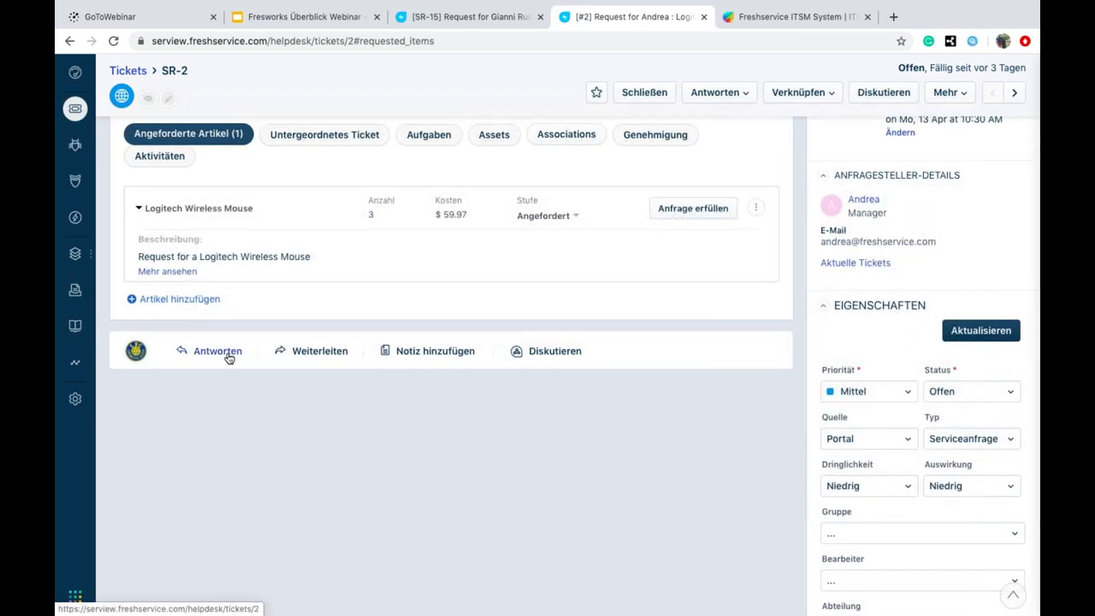
pyautogui.click(533, 361)
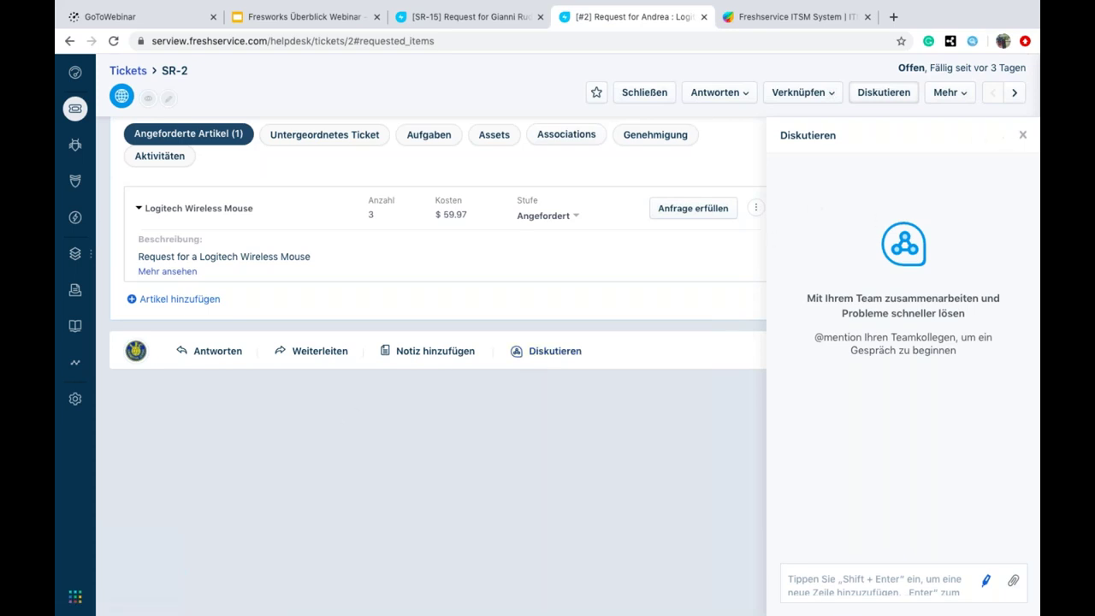
pyautogui.click(196, 359)
pyautogui.click(1023, 134)
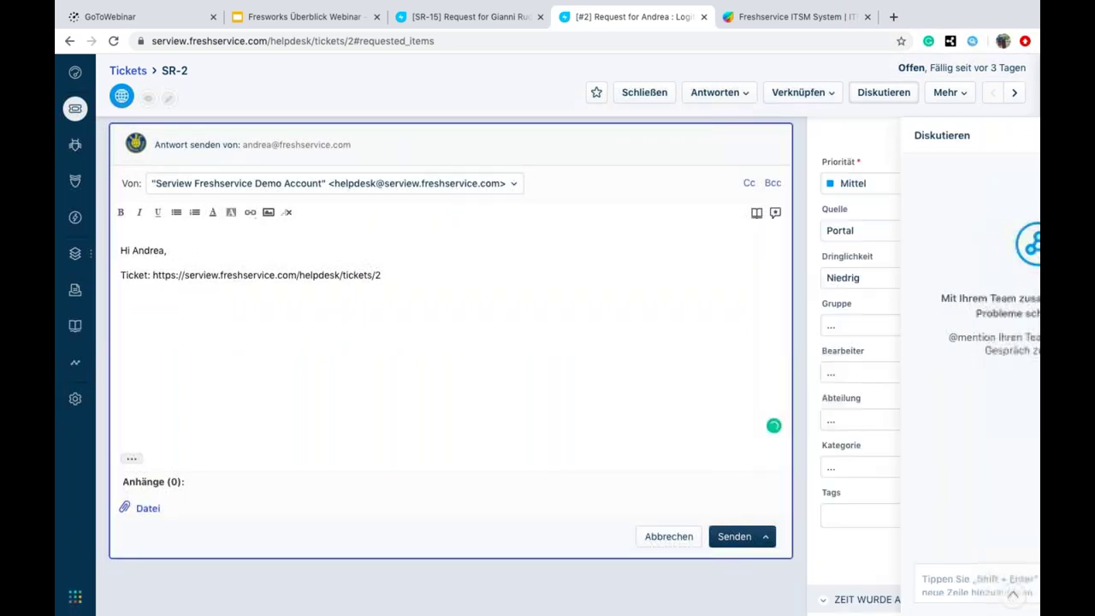
# Step: Check the suggested solutions and the canned responses that can be inserted into the reply, closing both without inserting anything
pyautogui.click(764, 214)
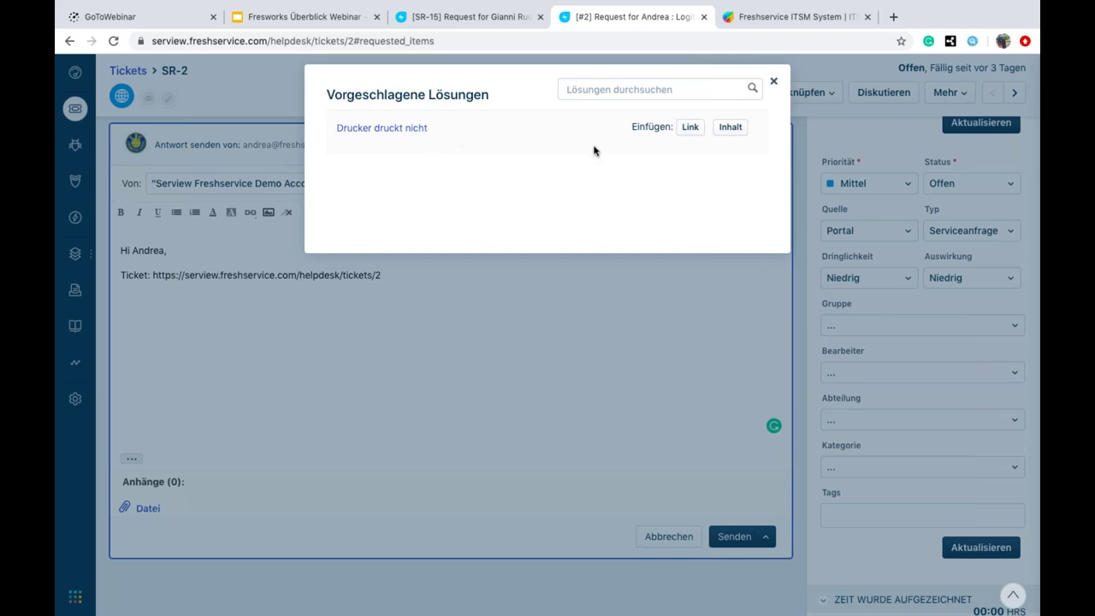
pyautogui.click(773, 83)
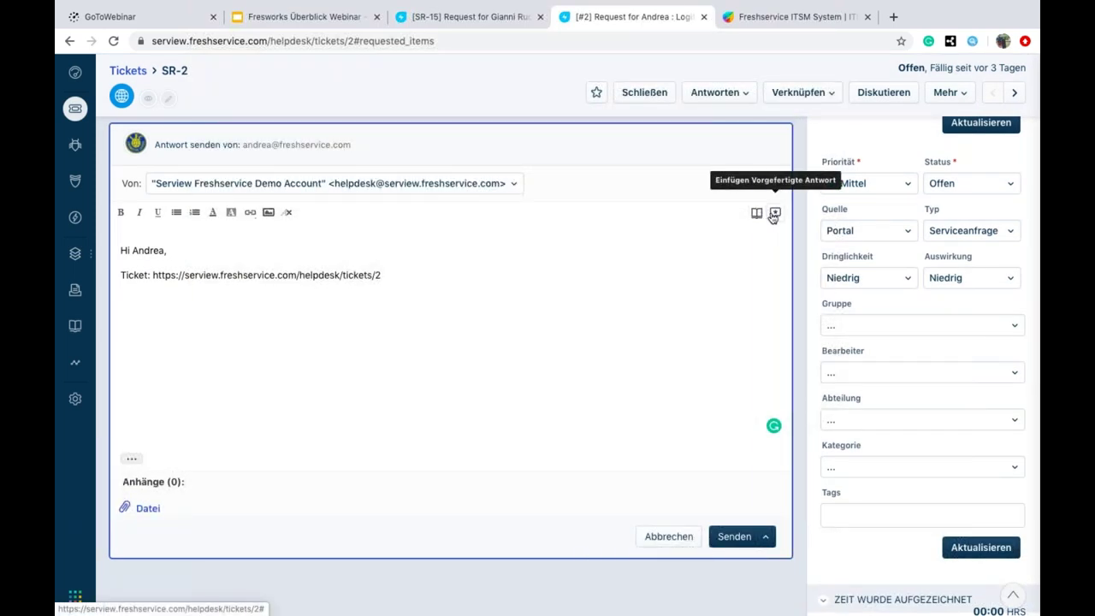
pyautogui.click(775, 213)
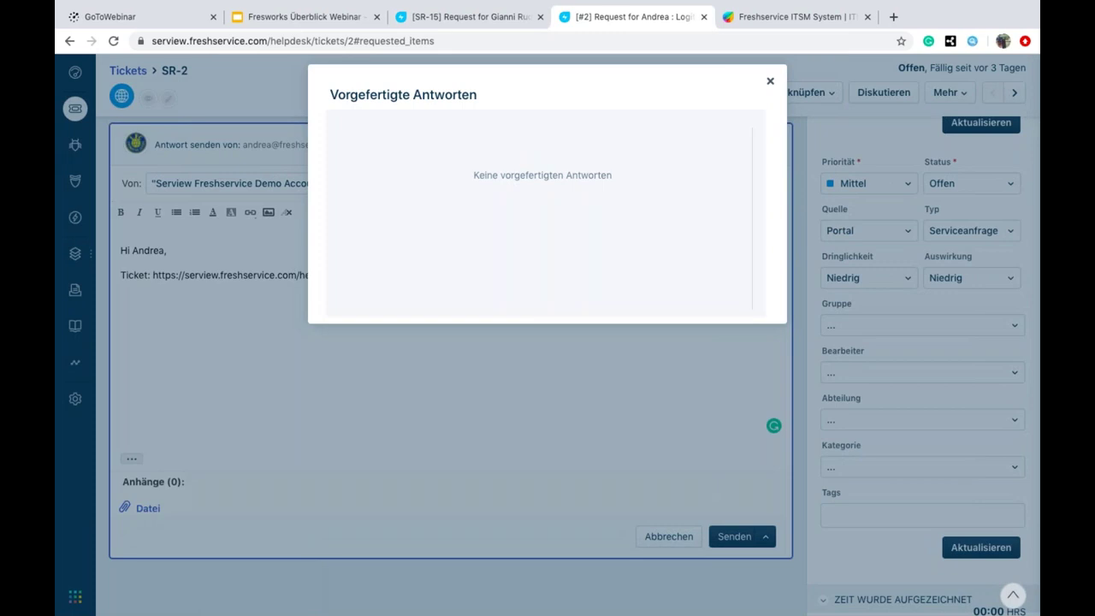
pyautogui.click(770, 80)
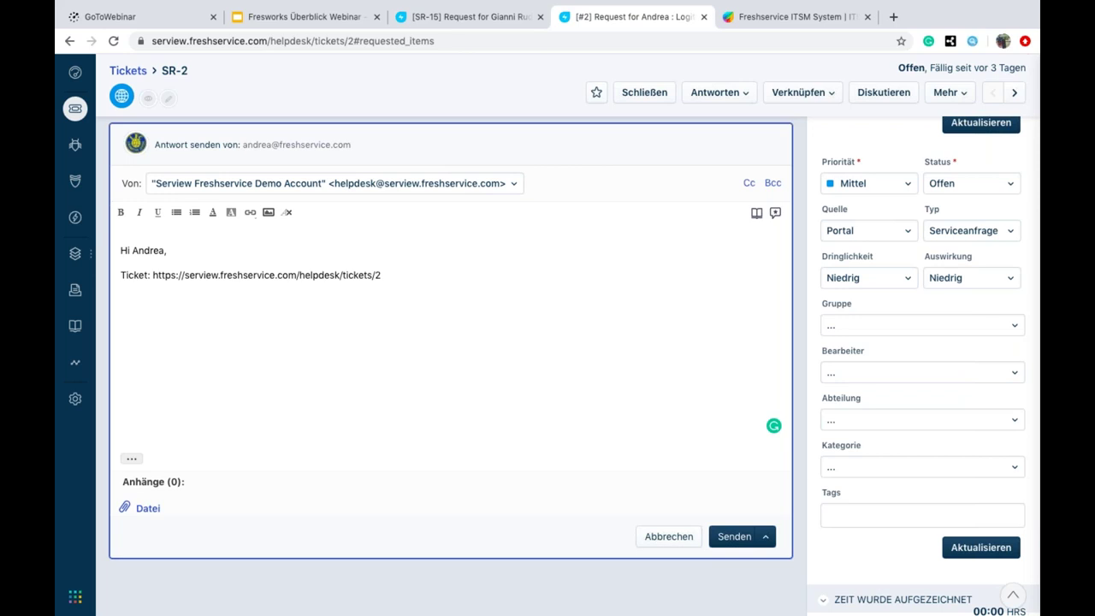
# Step: Review the request's details, return to the administration overview and switch to the Freshservice ITSM website
pyautogui.scroll(5, 637, 405)
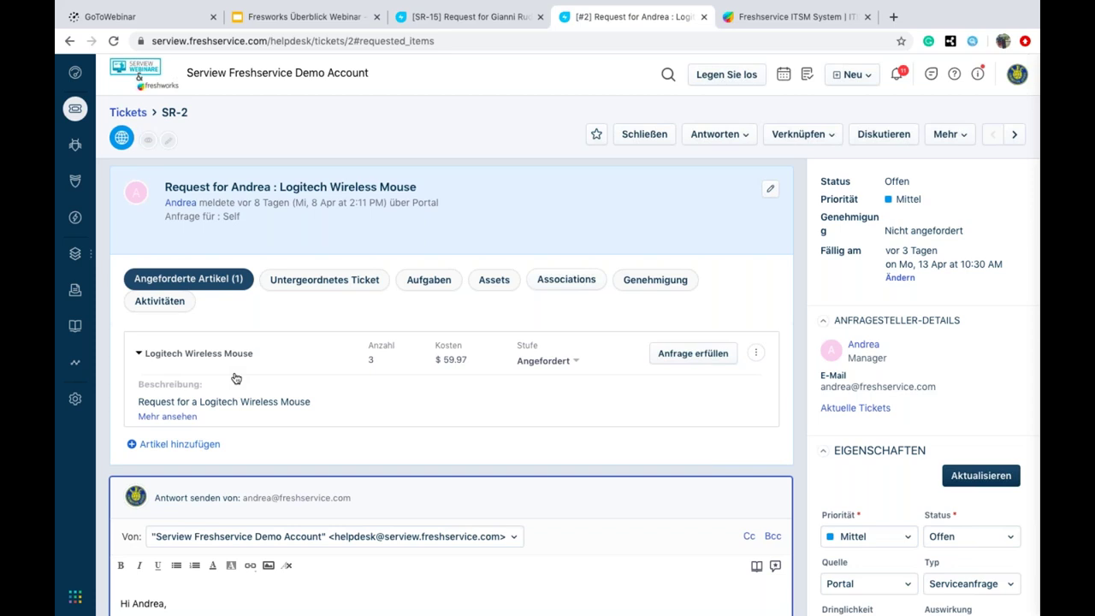
pyautogui.click(76, 400)
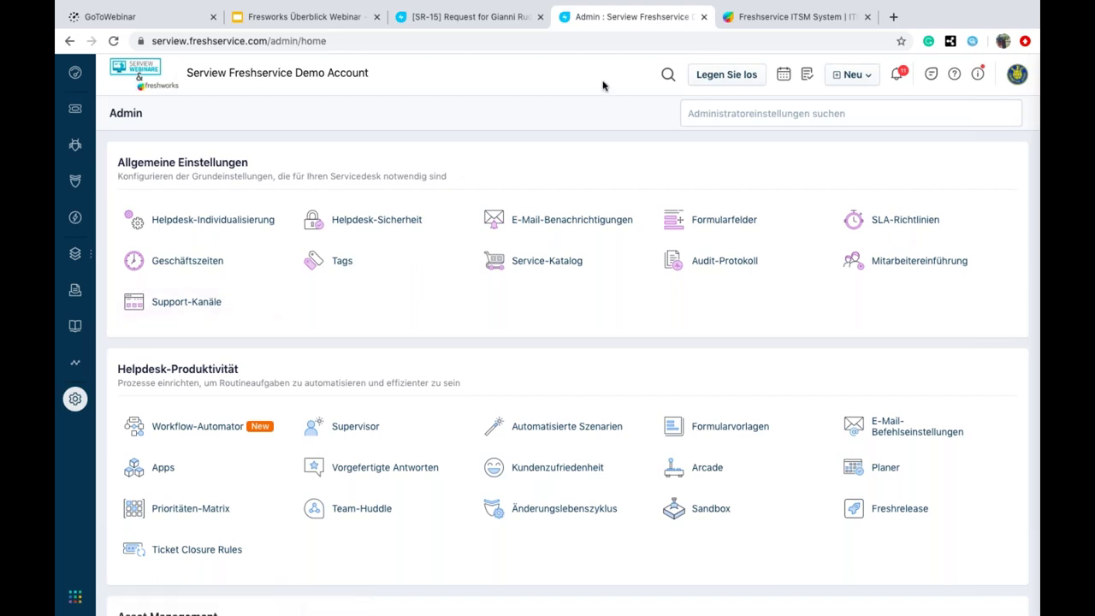
pyautogui.click(757, 21)
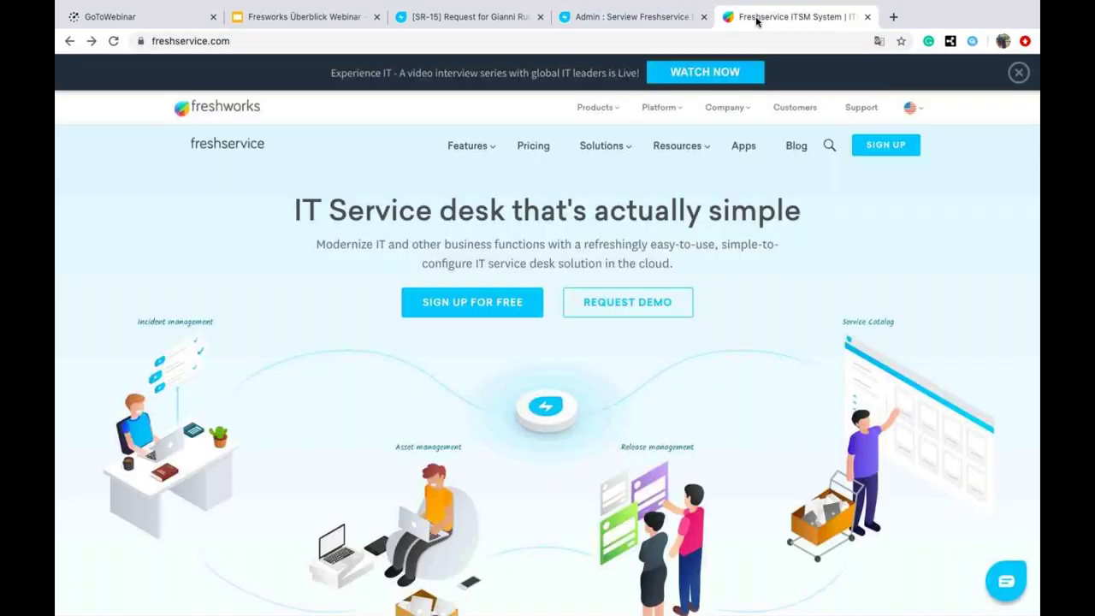